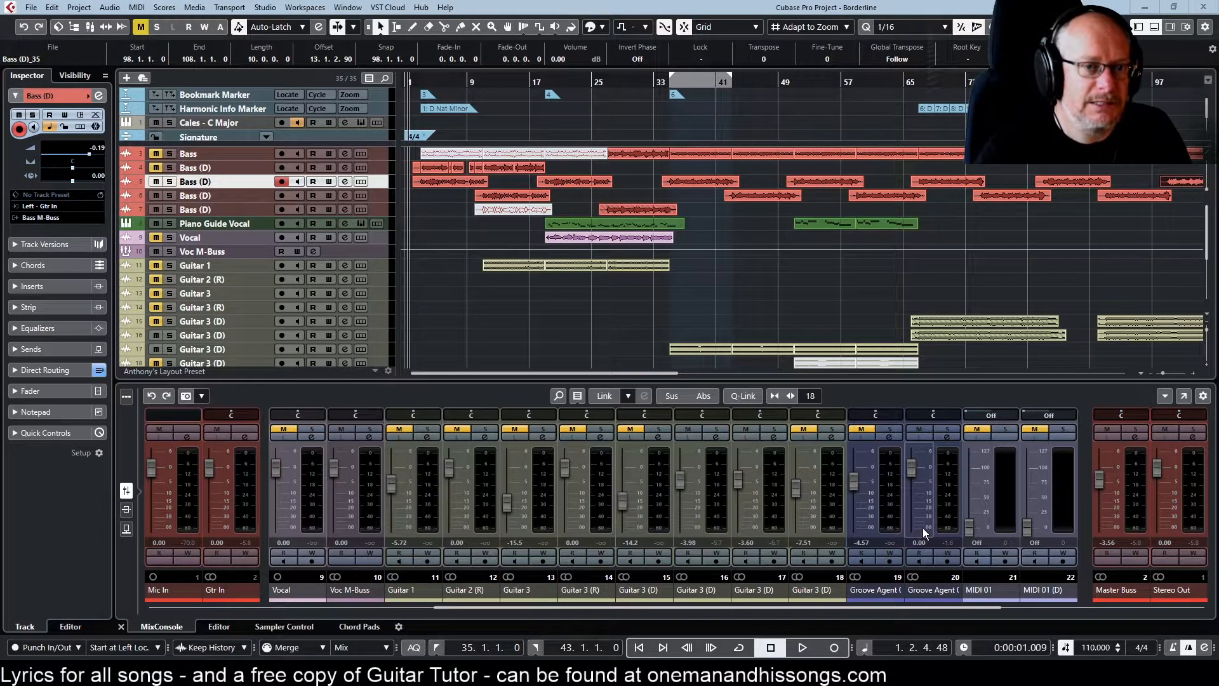
# - Start playback from the marker at bar 3 and unmute the Guitar 1 track
pyautogui.click(605, 238)
pyautogui.press('Home')
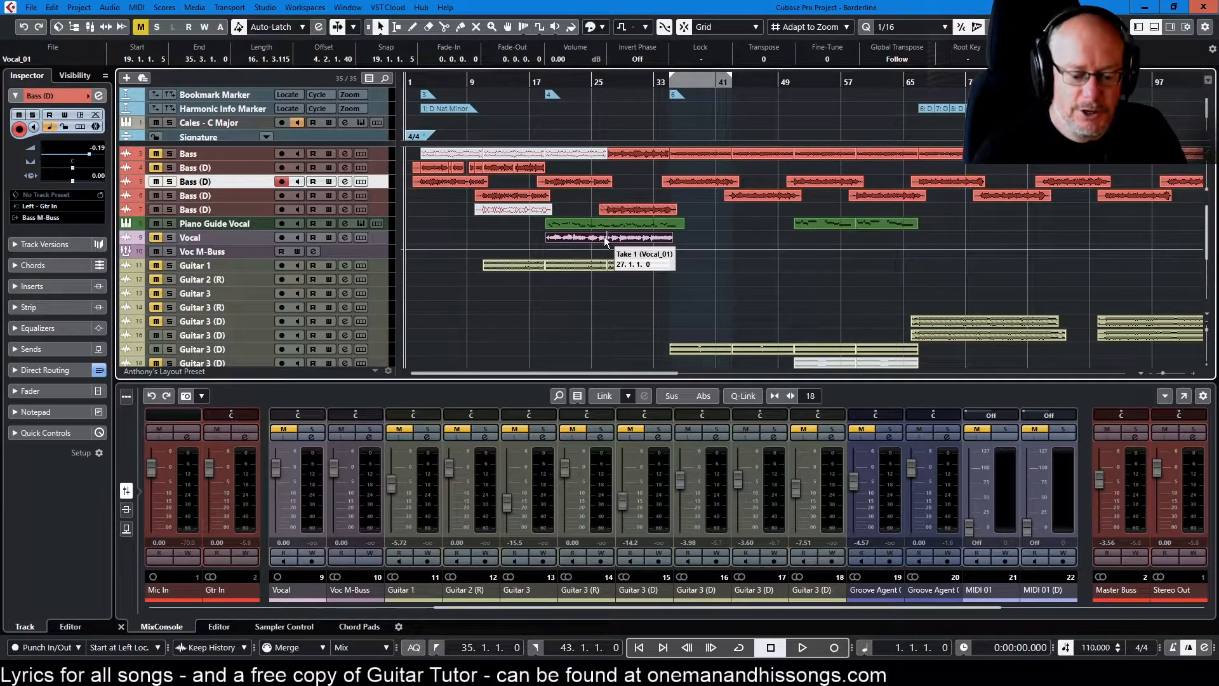
pyautogui.hotkey('shift', 'n')
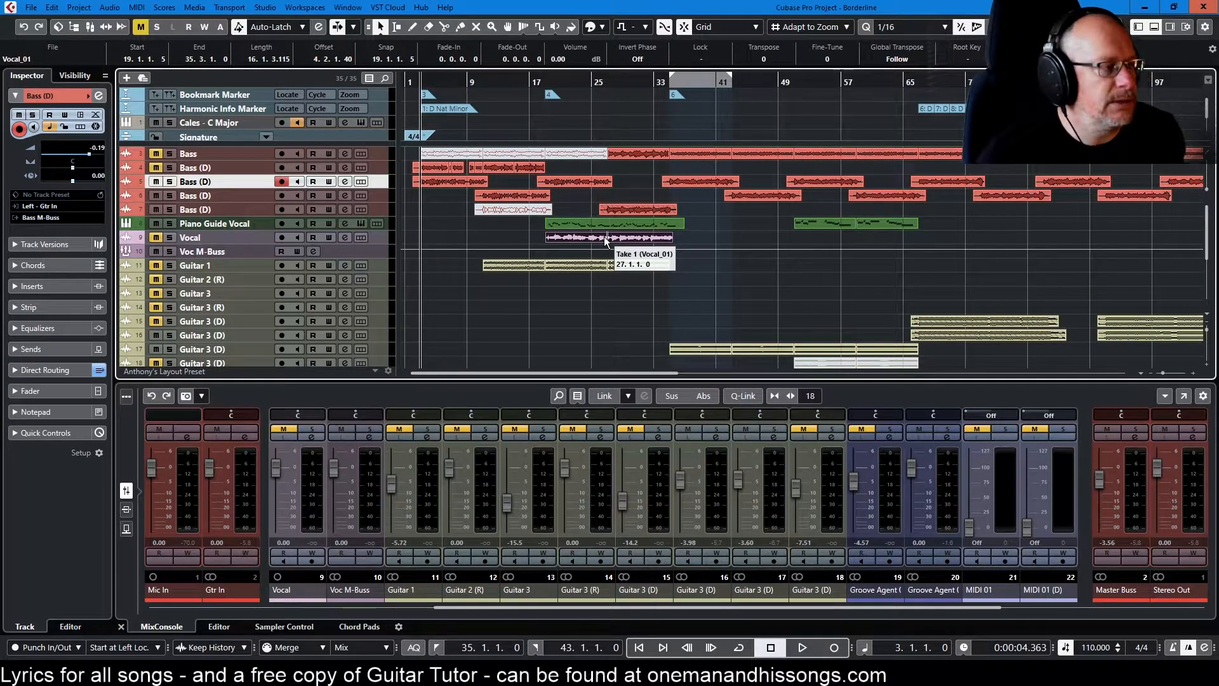
pyautogui.press('space')
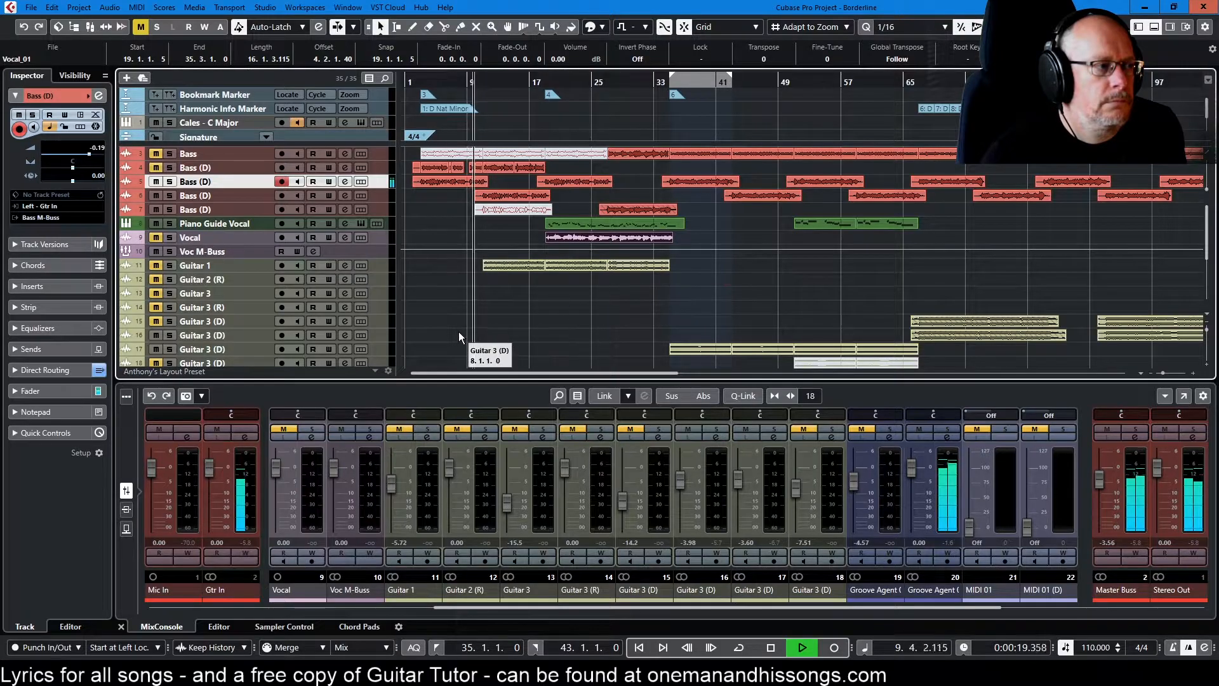
pyautogui.click(156, 265)
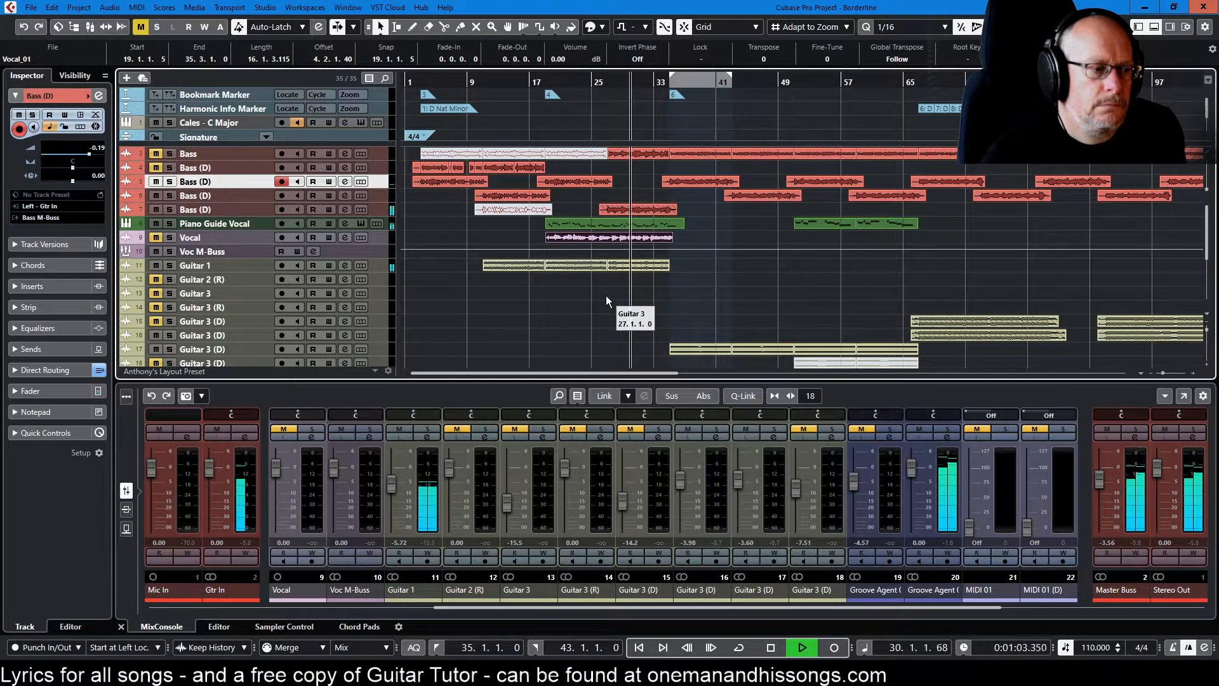
# - Lower the Groove Agent 02 channel to about -2.47 dB and the track 5 Bass (D) channel to about -2.70 dB
pyautogui.moveTo(860, 606); pyautogui.dragTo(1065, 615)
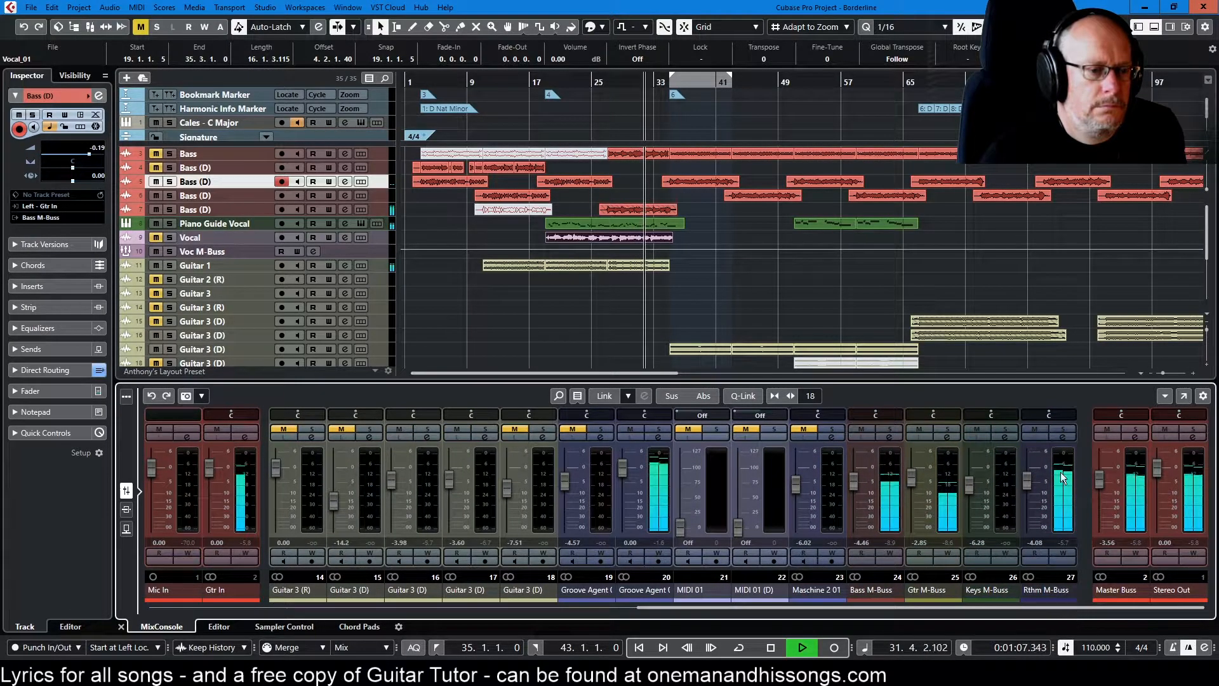
pyautogui.moveTo(626, 467); pyautogui.dragTo(622, 482)
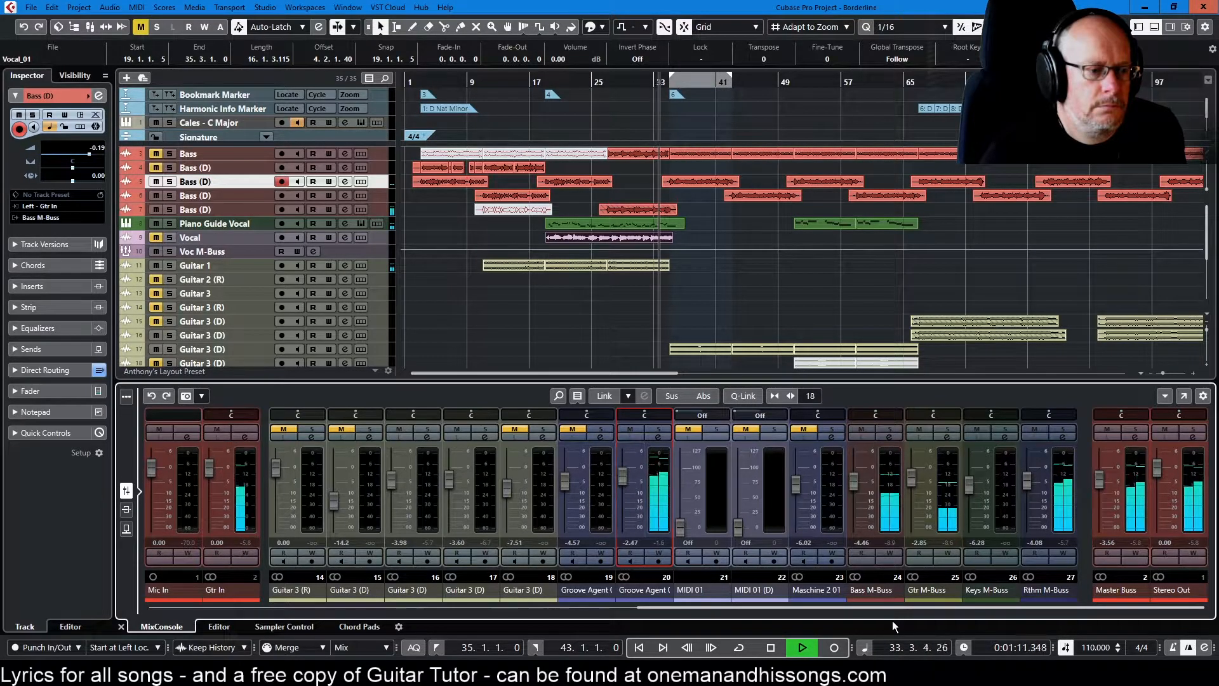
pyautogui.moveTo(875, 604); pyautogui.dragTo(353, 558)
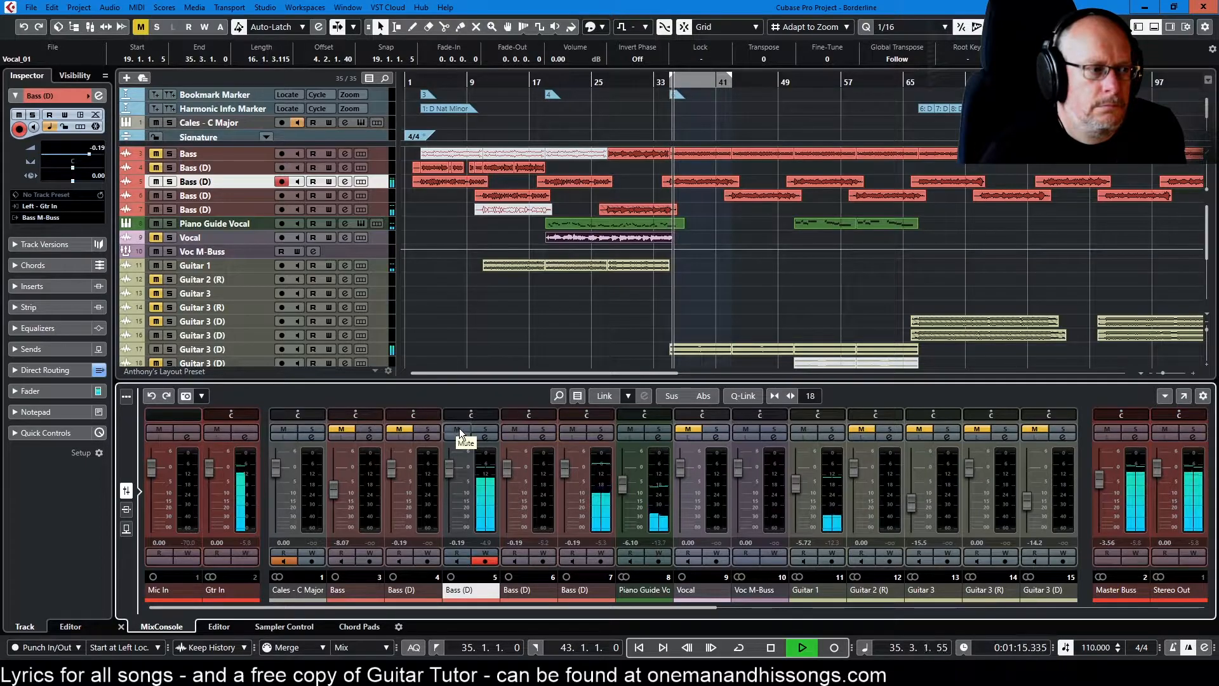
pyautogui.moveTo(451, 468); pyautogui.dragTo(447, 480)
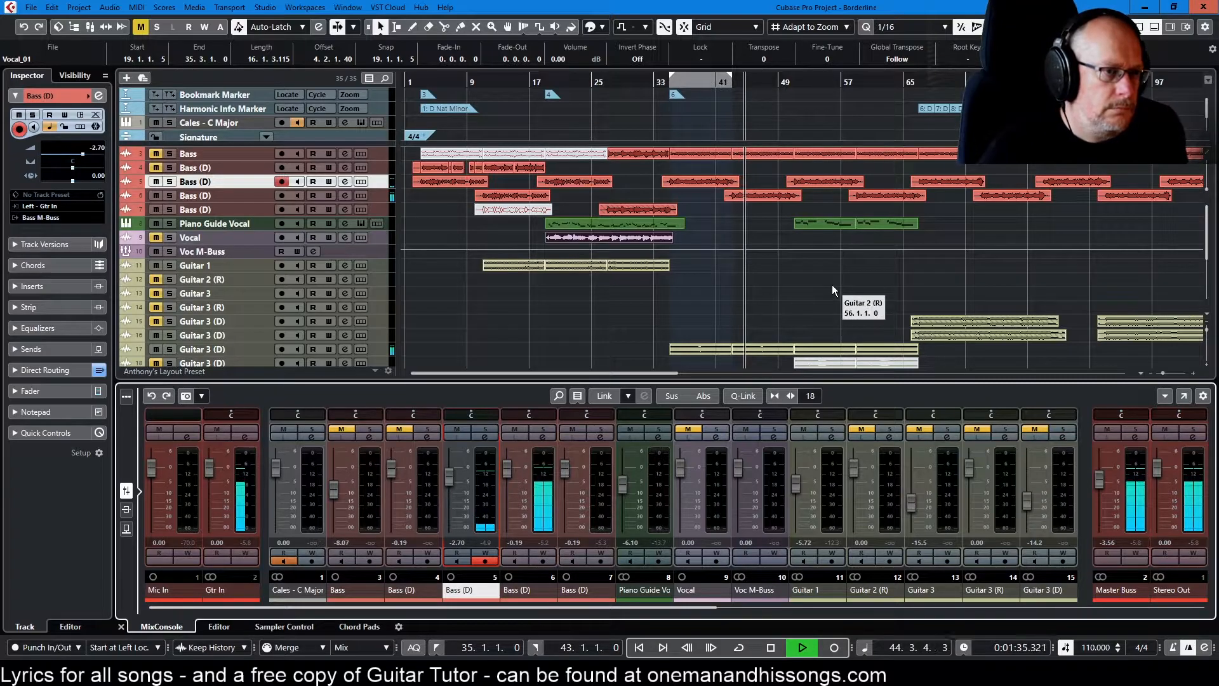
# - Listen to the remaining arrangement up to about bar 108 and stop playback
pyautogui.press('g')
pyautogui.press('g')
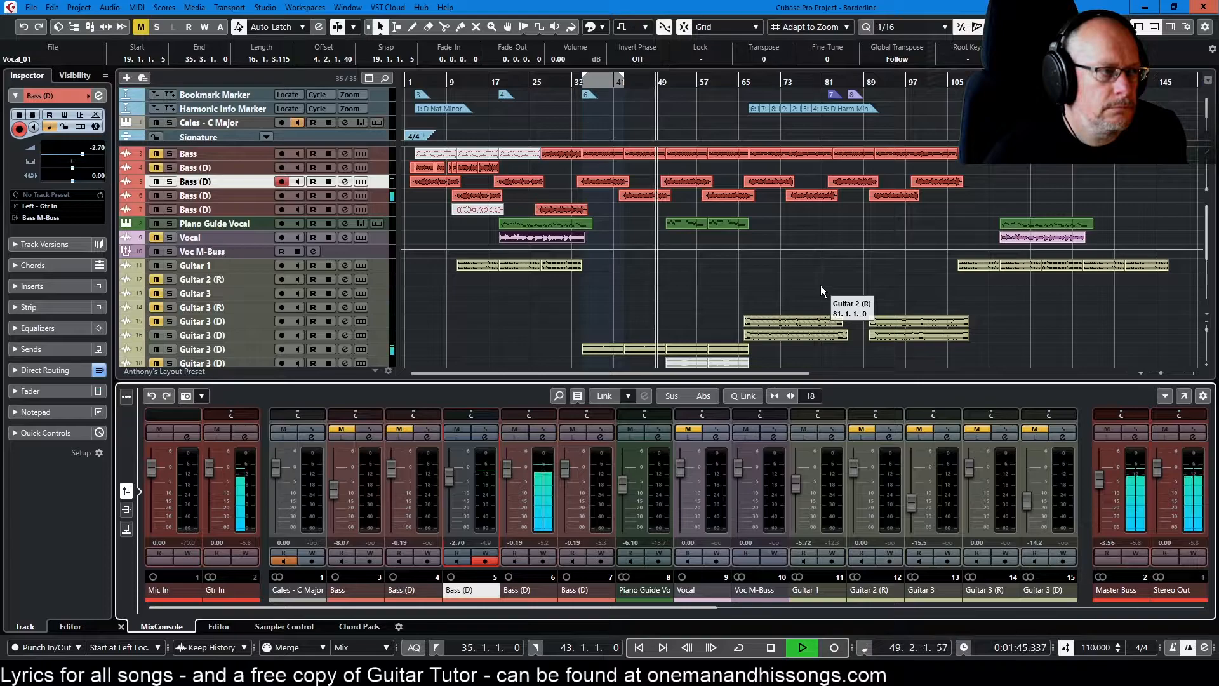
pyautogui.scroll(-3, 831, 284)
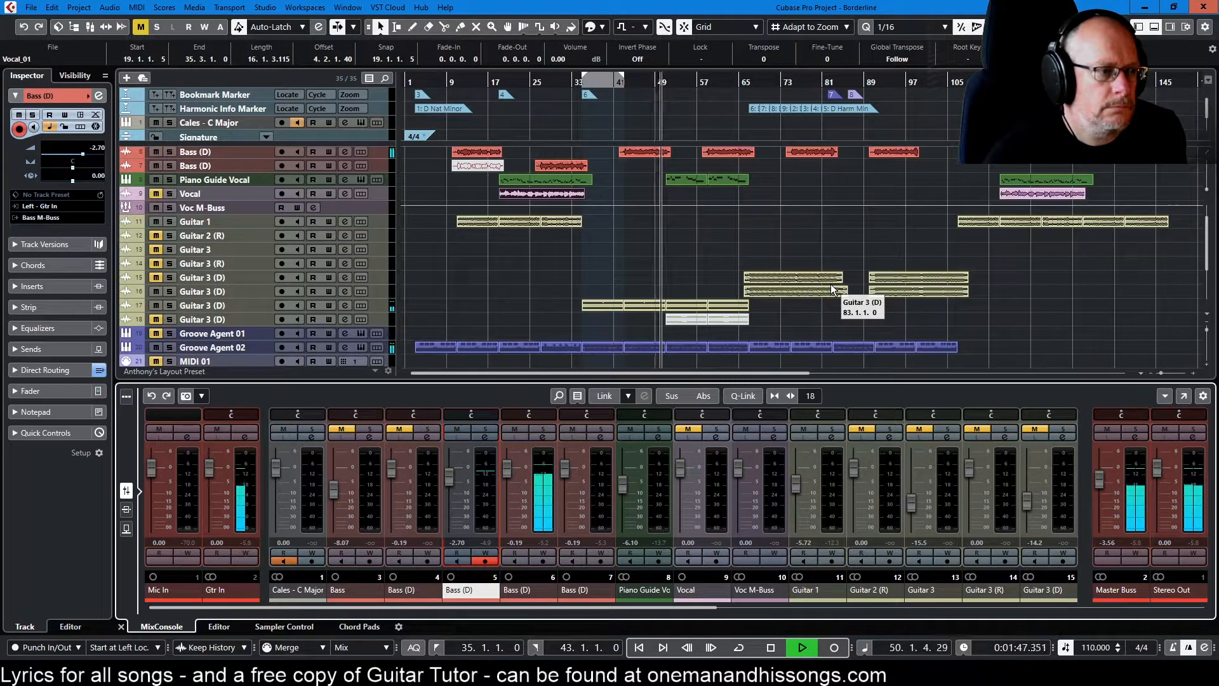
pyautogui.scroll(3, 866, 287)
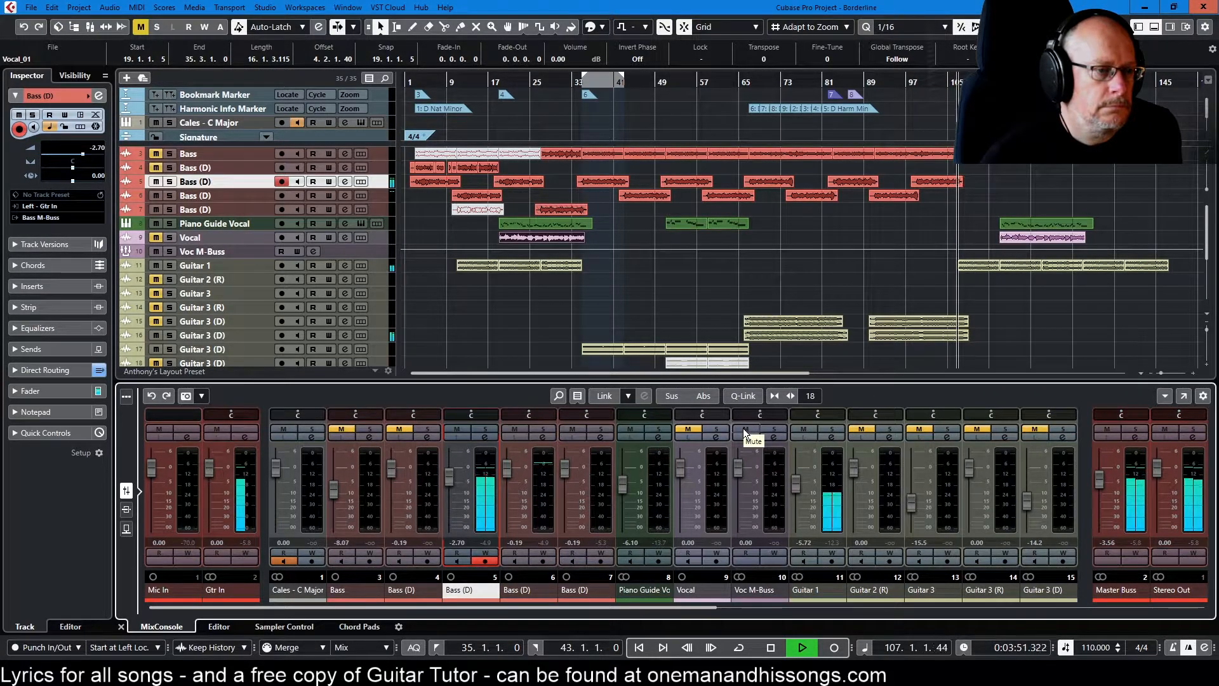
pyautogui.click(767, 646)
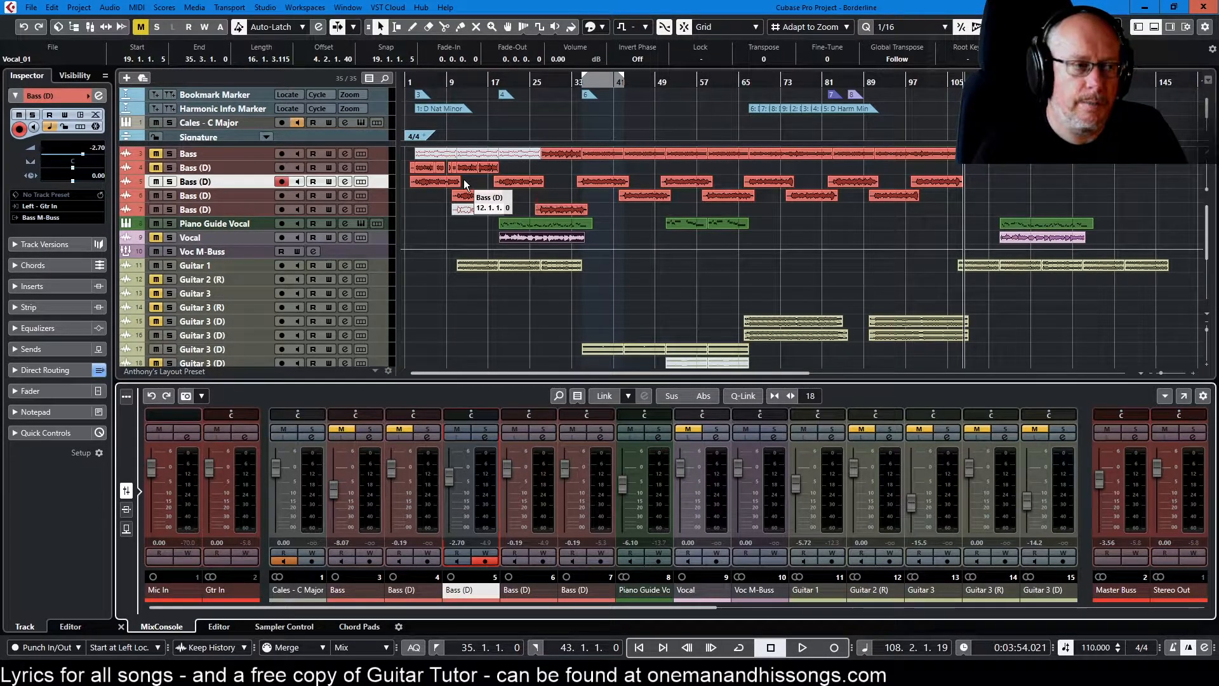
# - Replay the opening up to about bar 10 with the locators set around the first event on track 5 Bass (D)
pyautogui.press('KP_3')
pyautogui.press('space')
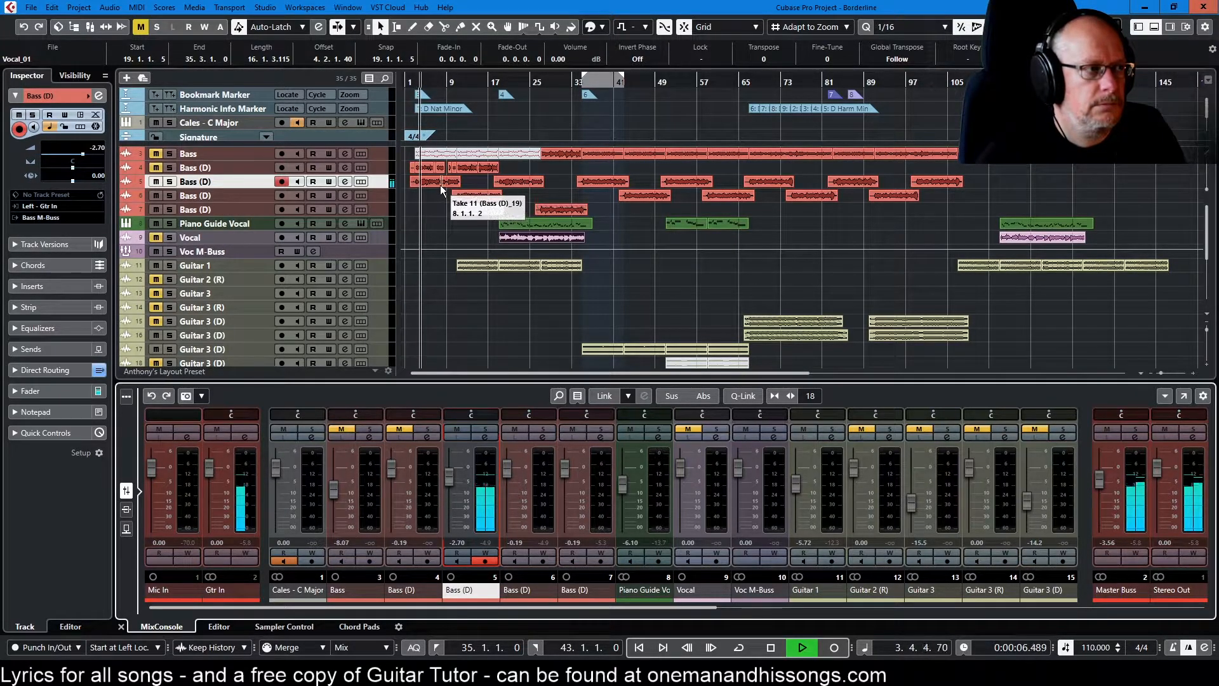
pyautogui.click(440, 181)
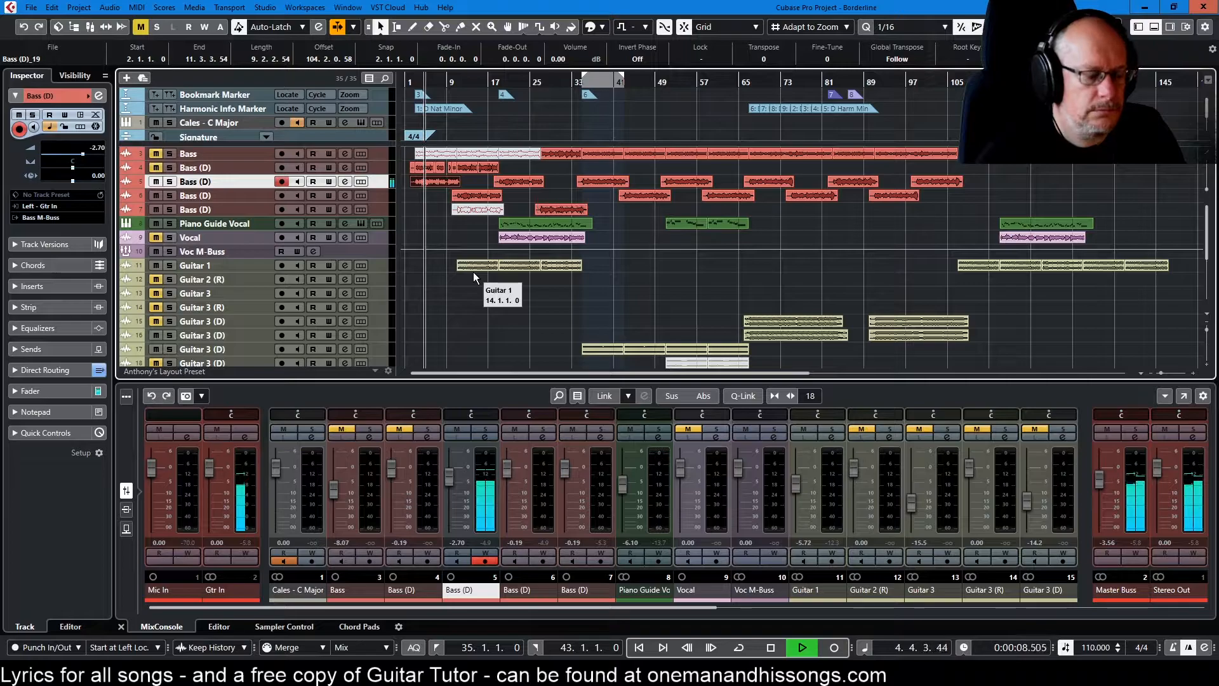
pyautogui.press('p')
pyautogui.press('KP_Divide')
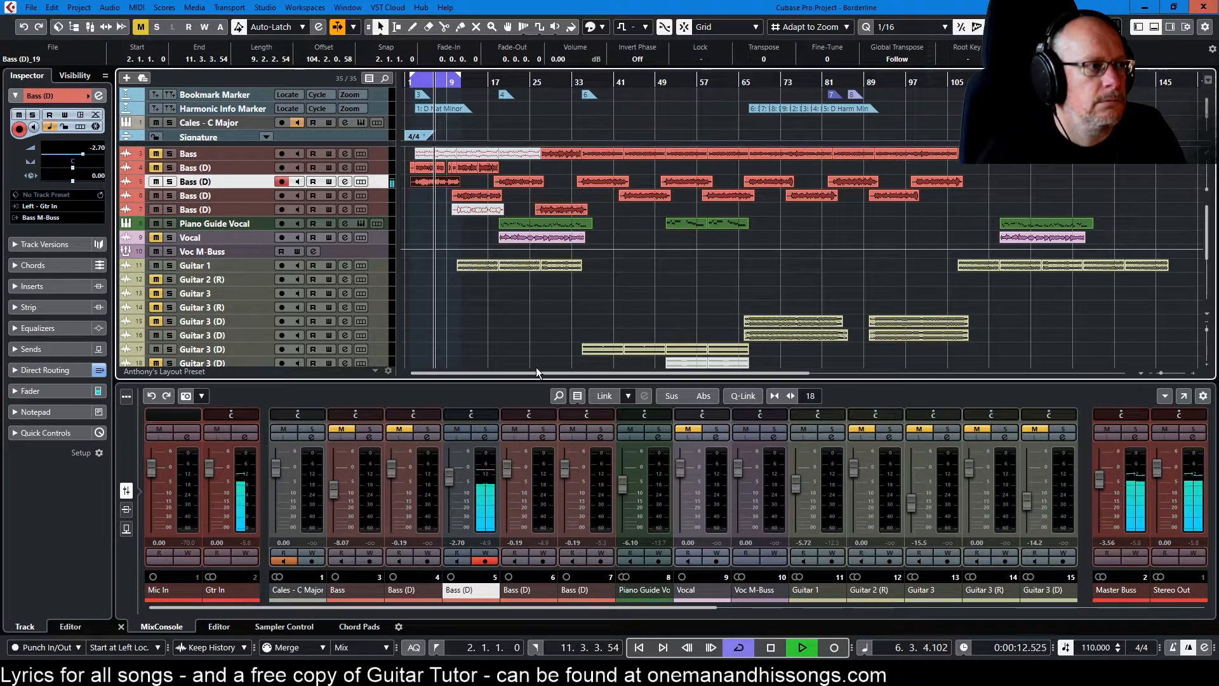
pyautogui.press('KP_Divide')
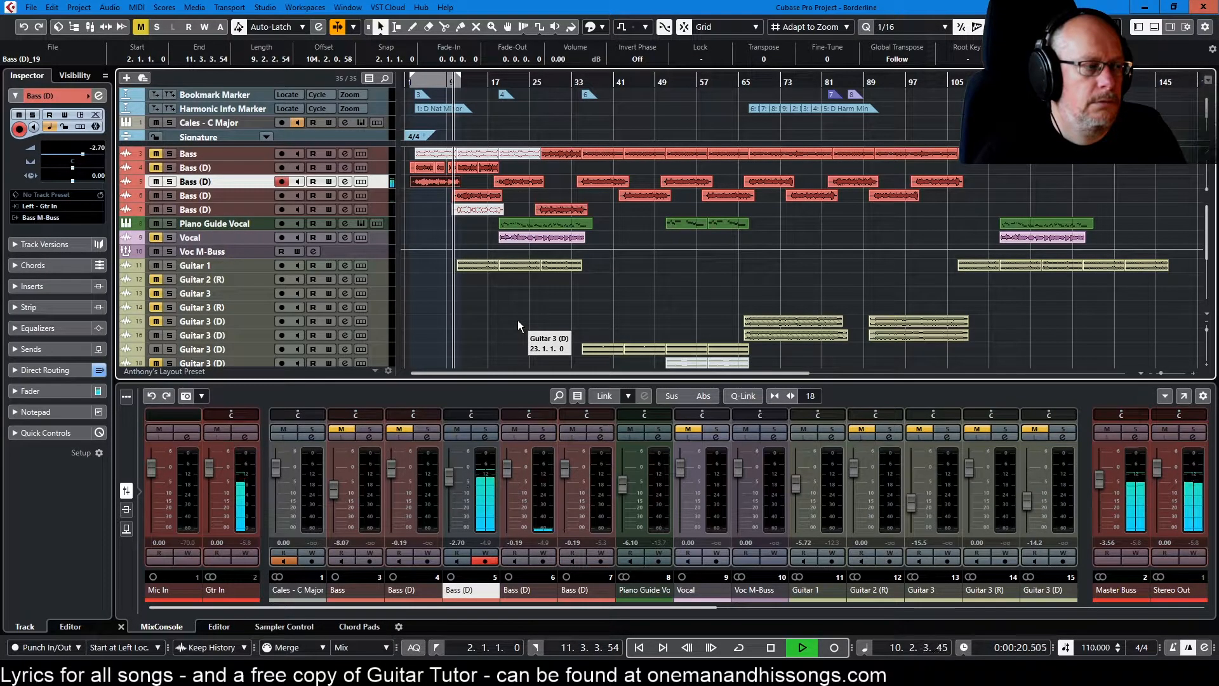
pyautogui.press('space')
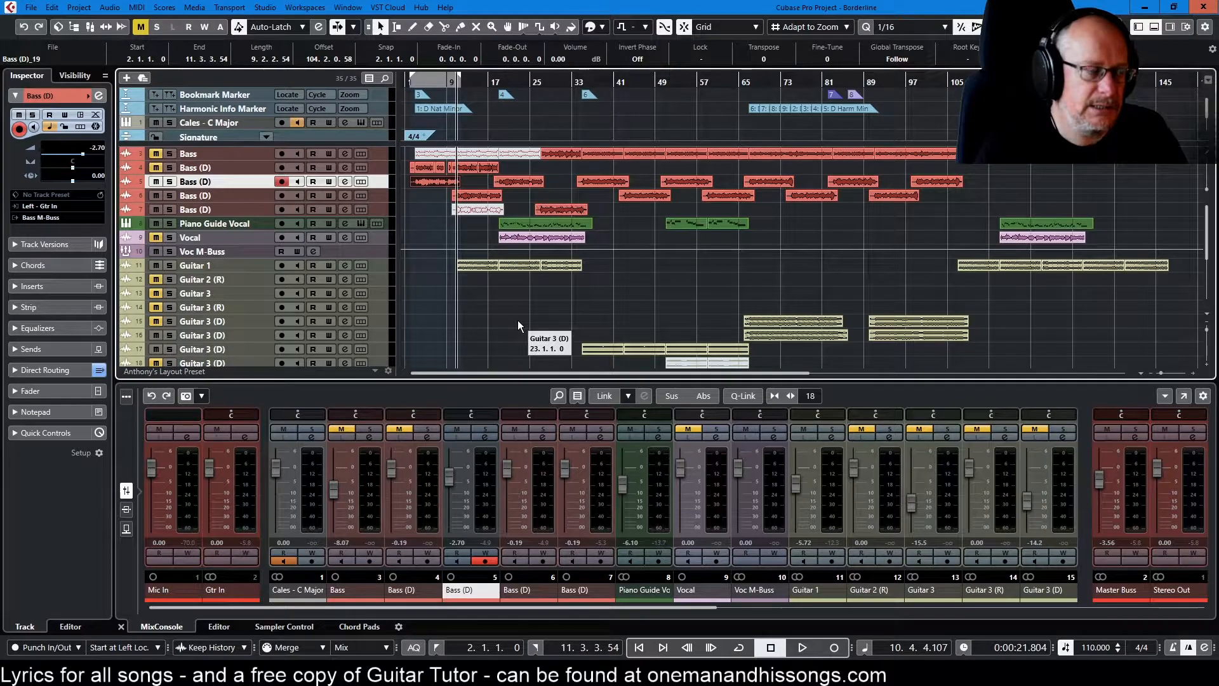
# - Select the first MIDI part on the Groove Agent 02 track and solo that track
pyautogui.scroll(-3, 671, 332)
pyautogui.scroll(-1, 671, 327)
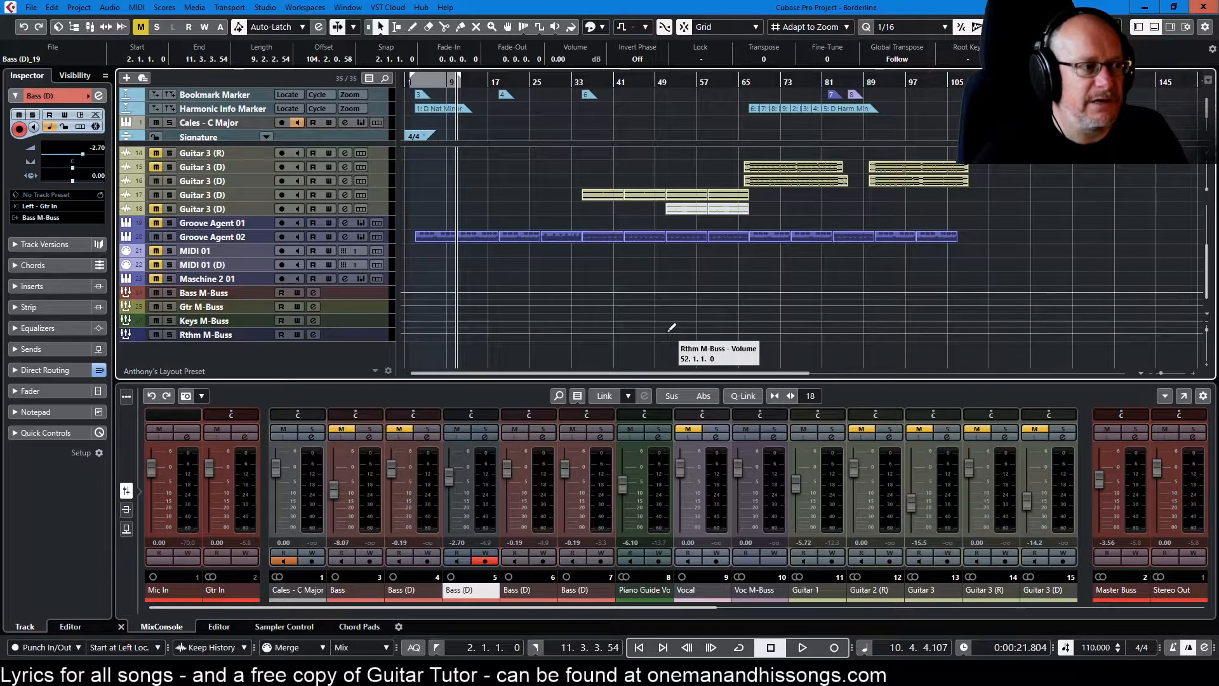
pyautogui.scroll(2, 660, 327)
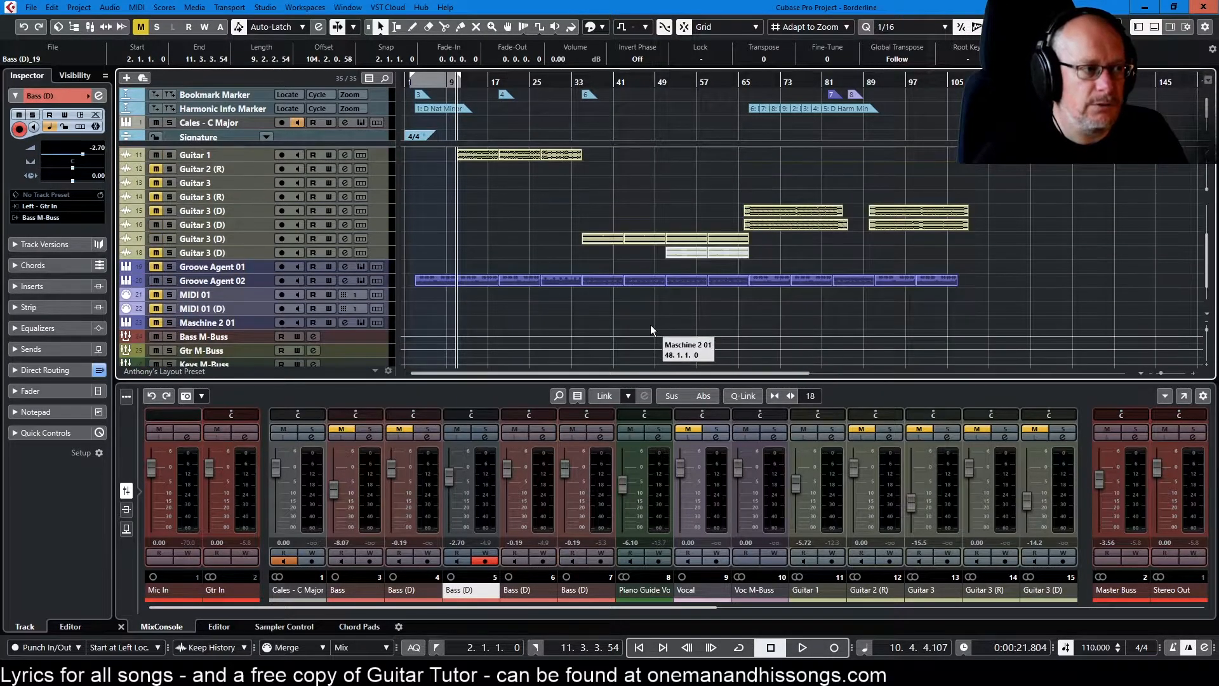
pyautogui.click(428, 278)
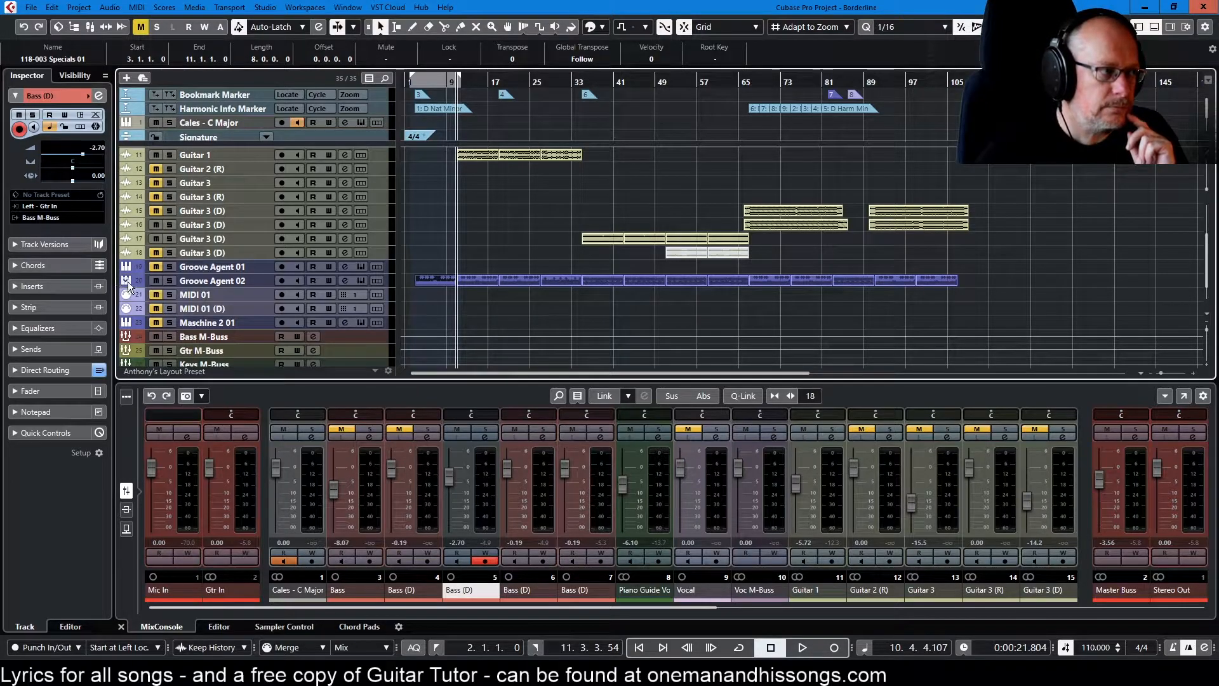
pyautogui.click(169, 280)
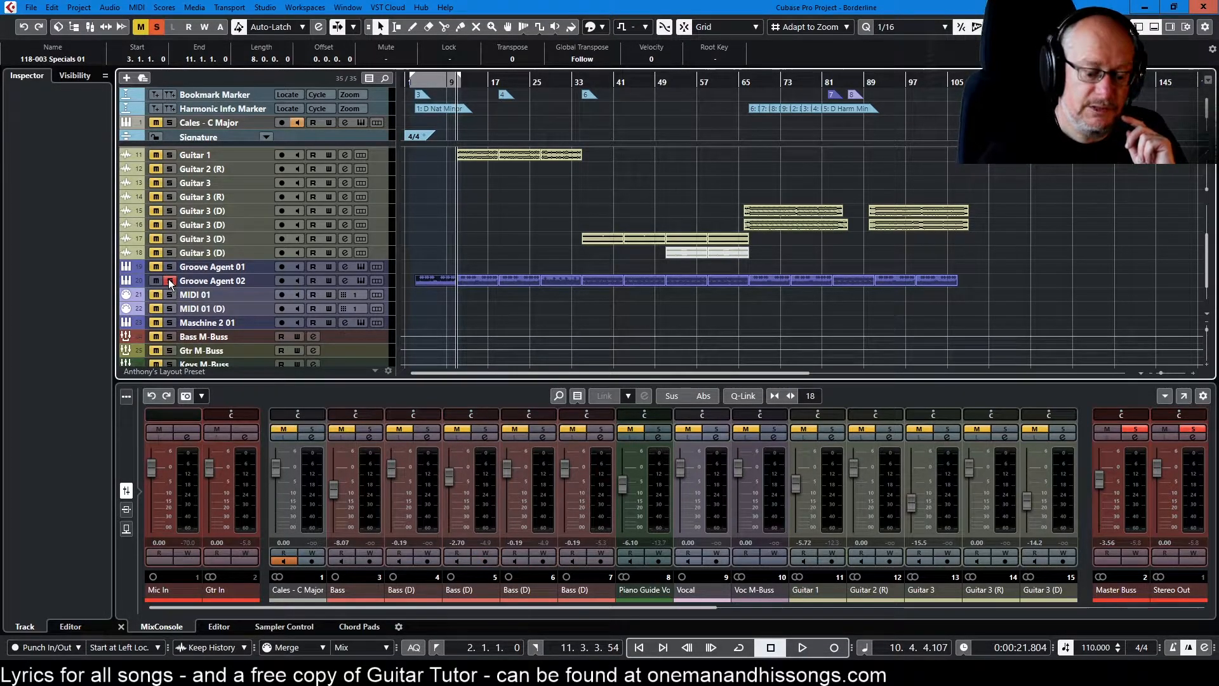
# - Set a cycle around the selected drum part from bar 3 to bar 11 and play it briefly
pyautogui.press('KP_Divide')
pyautogui.press('KP_1')
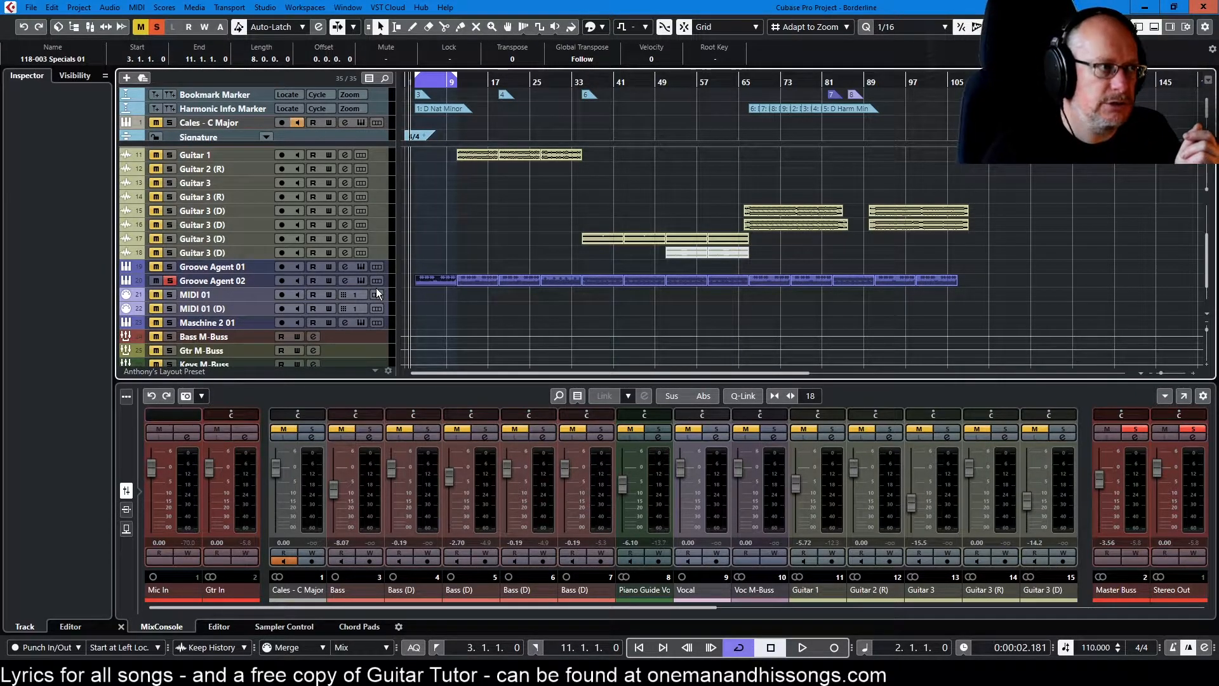
pyautogui.press('p')
pyautogui.press('space')
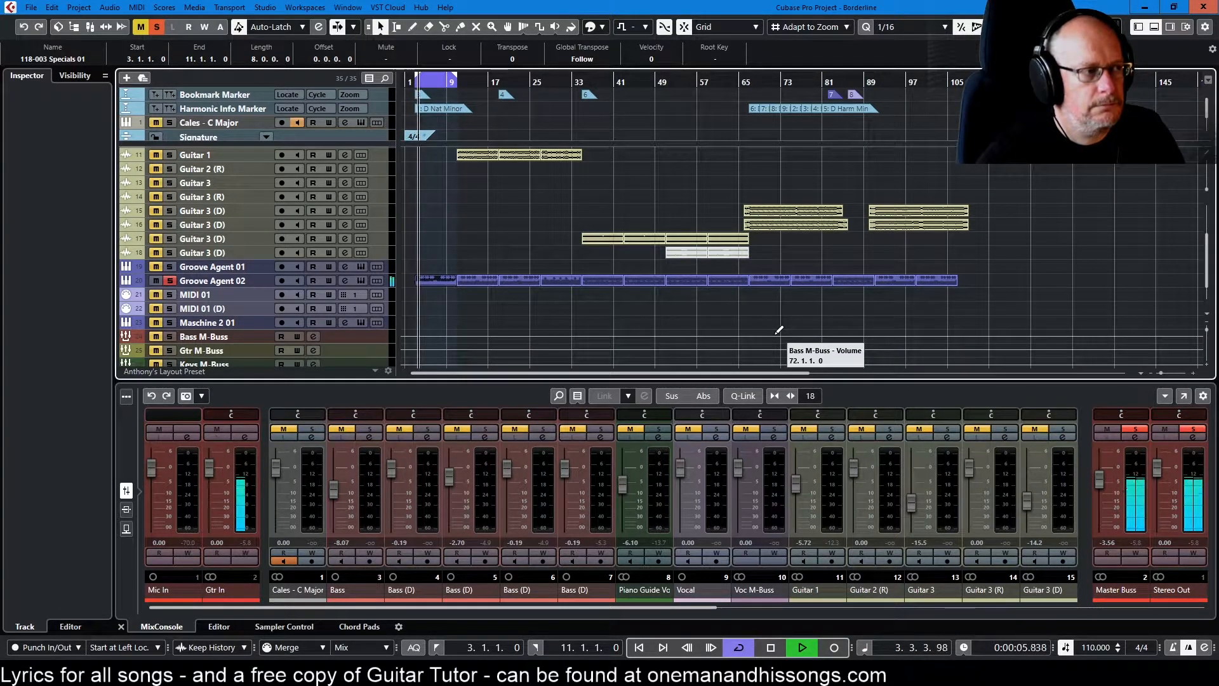
pyautogui.press('space')
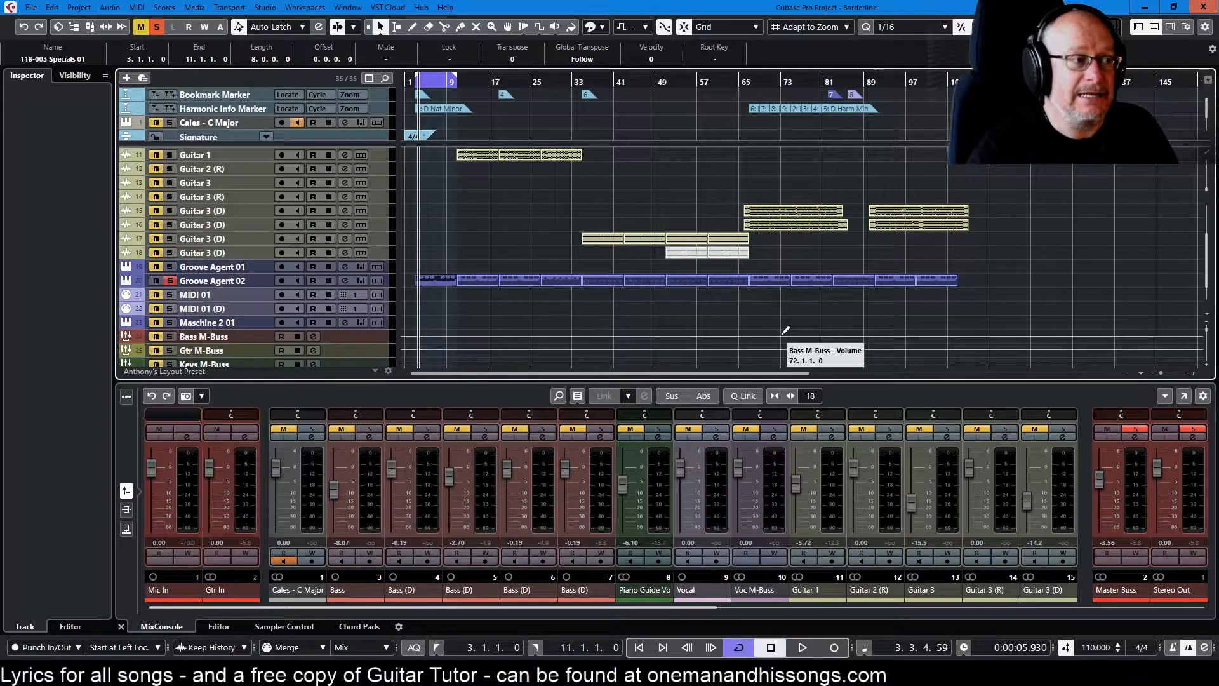
# - Open the Groove Agent 02 track's instrument and show its instrument pads with the drum kit view
pyautogui.click(362, 280)
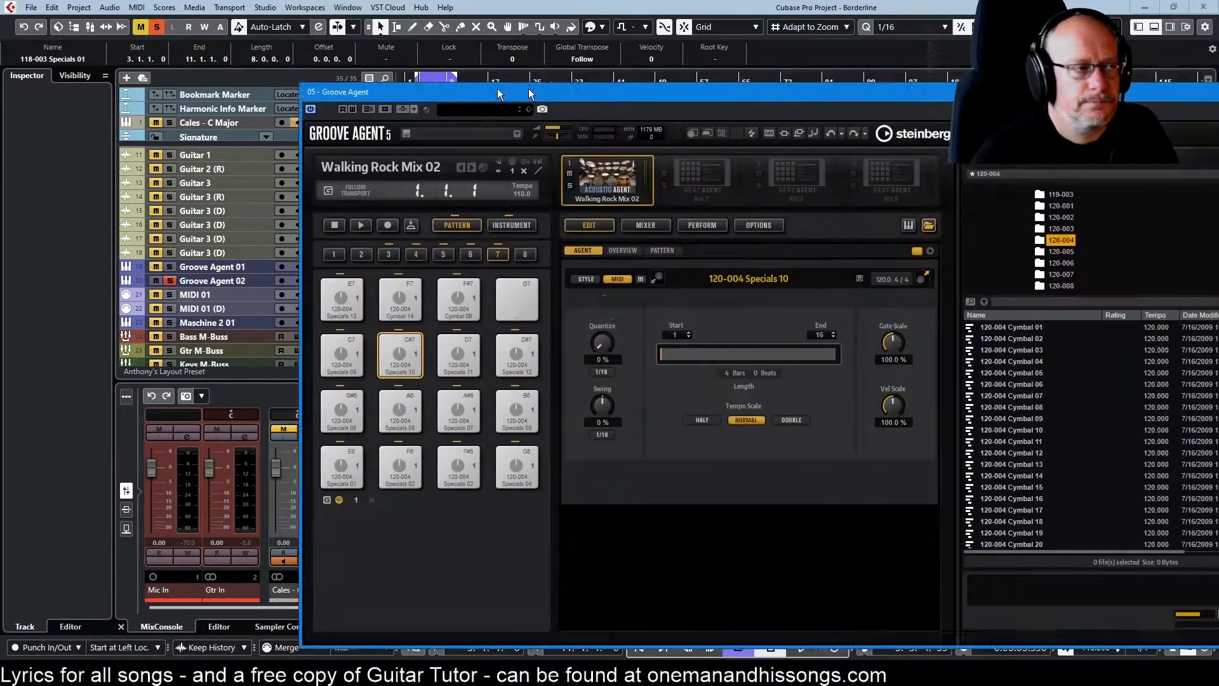
pyautogui.moveTo(532, 47); pyautogui.dragTo(285, 40)
pyautogui.click(273, 177)
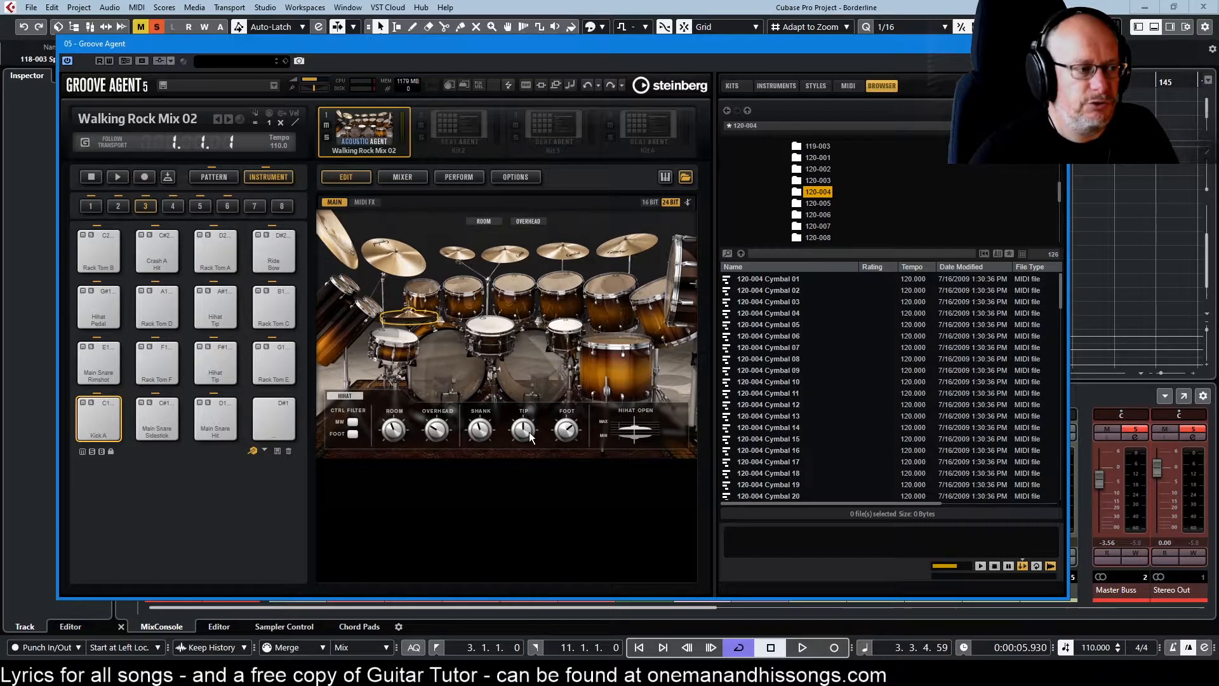
# - Audition different main snare types during loop playback, choose 6.5x14 M, and close the instrument
pyautogui.press('space')
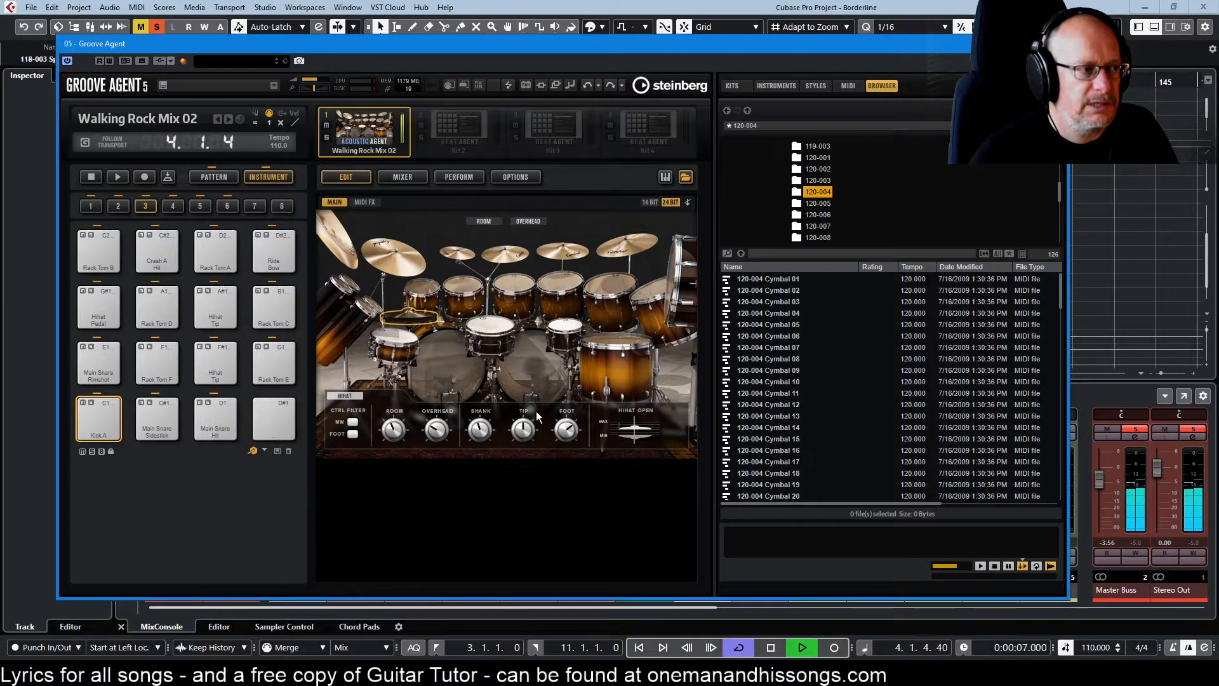
pyautogui.click(493, 333)
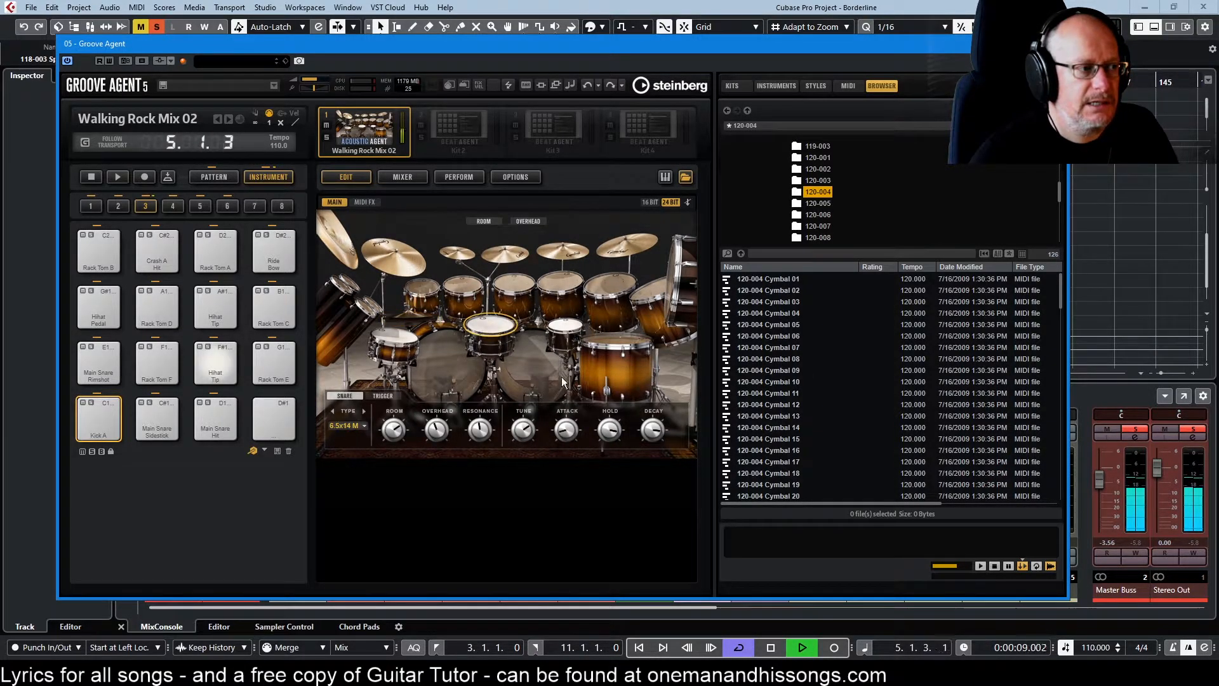
pyautogui.click(364, 411)
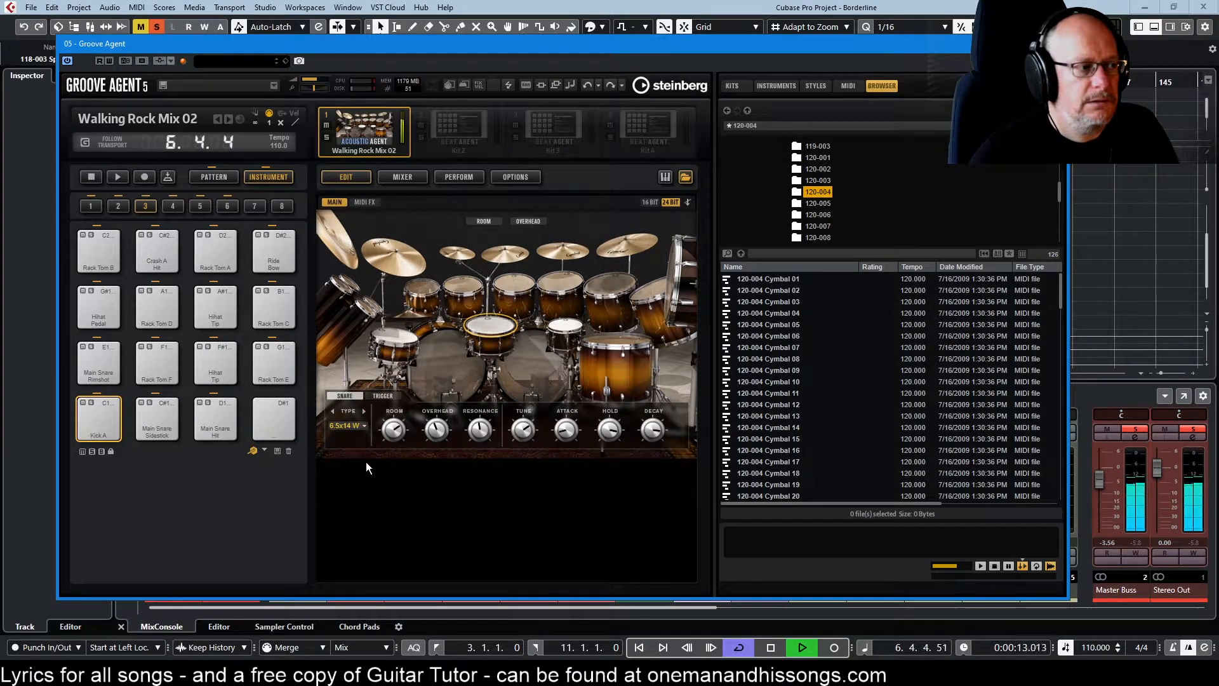
pyautogui.click(365, 410)
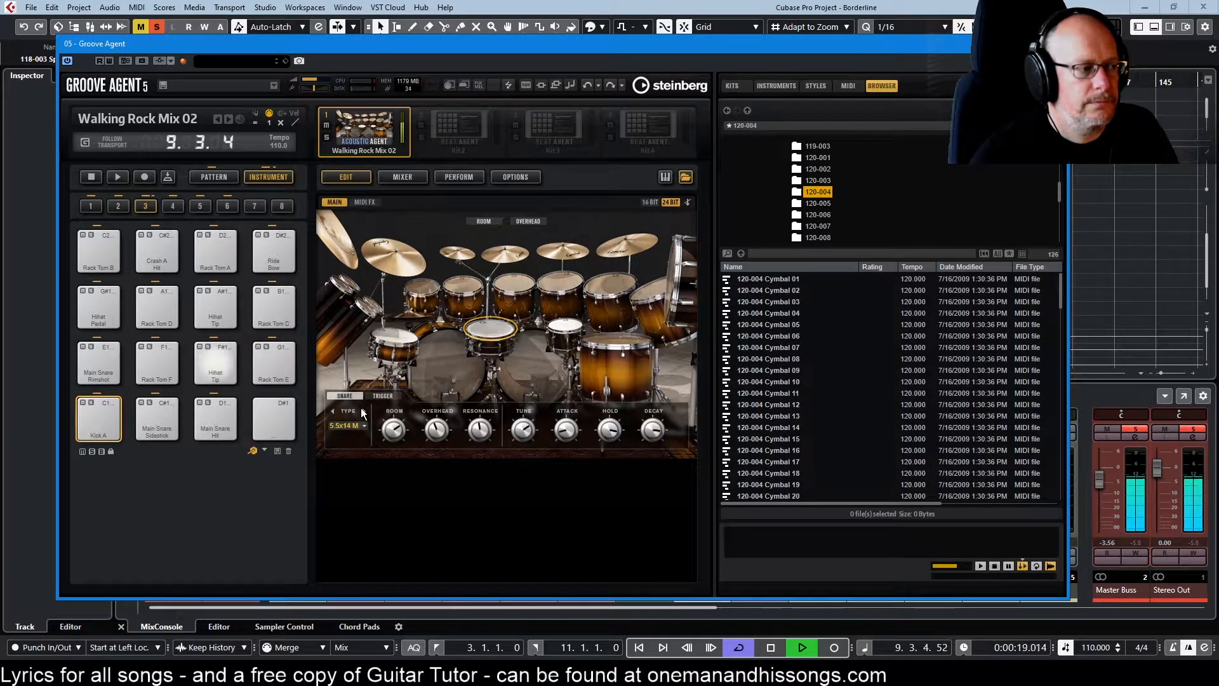
pyautogui.click(361, 410)
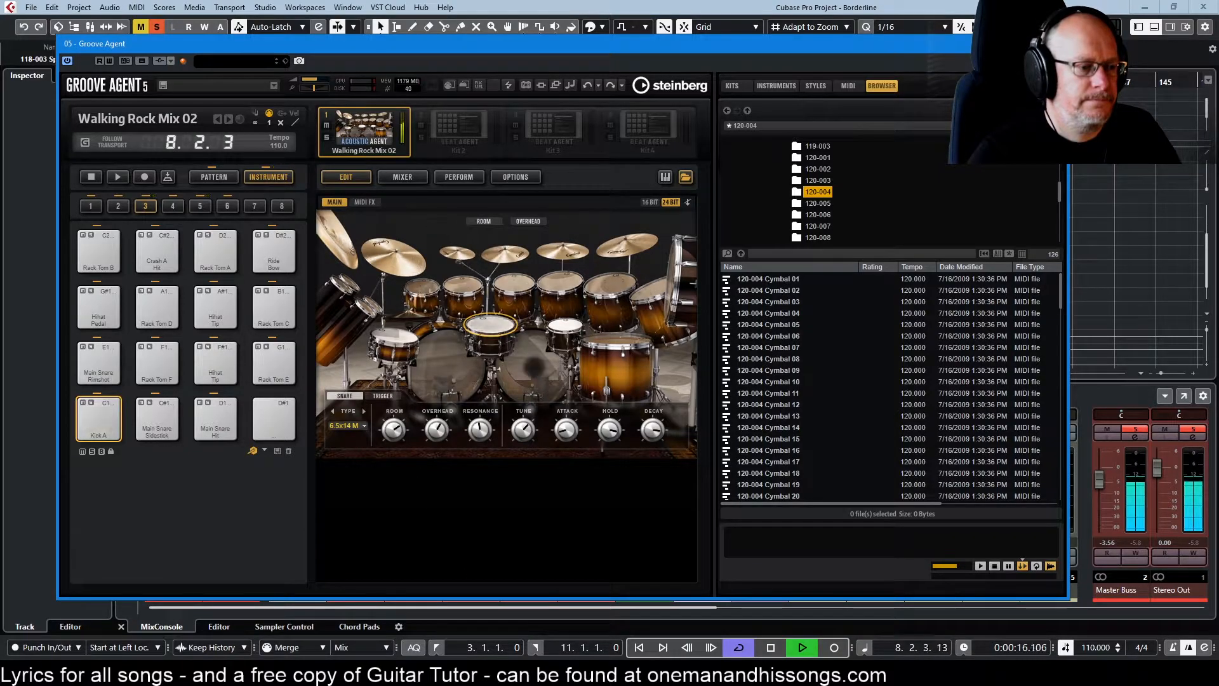
pyautogui.click(765, 647)
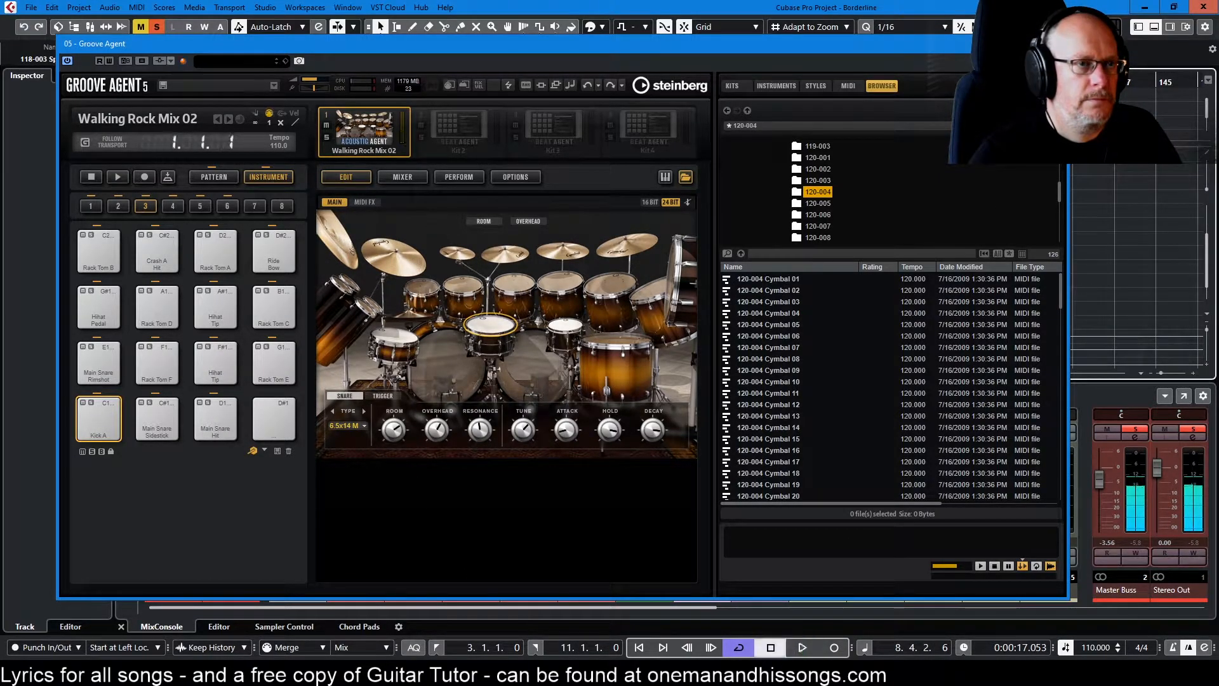
pyautogui.click(1055, 43)
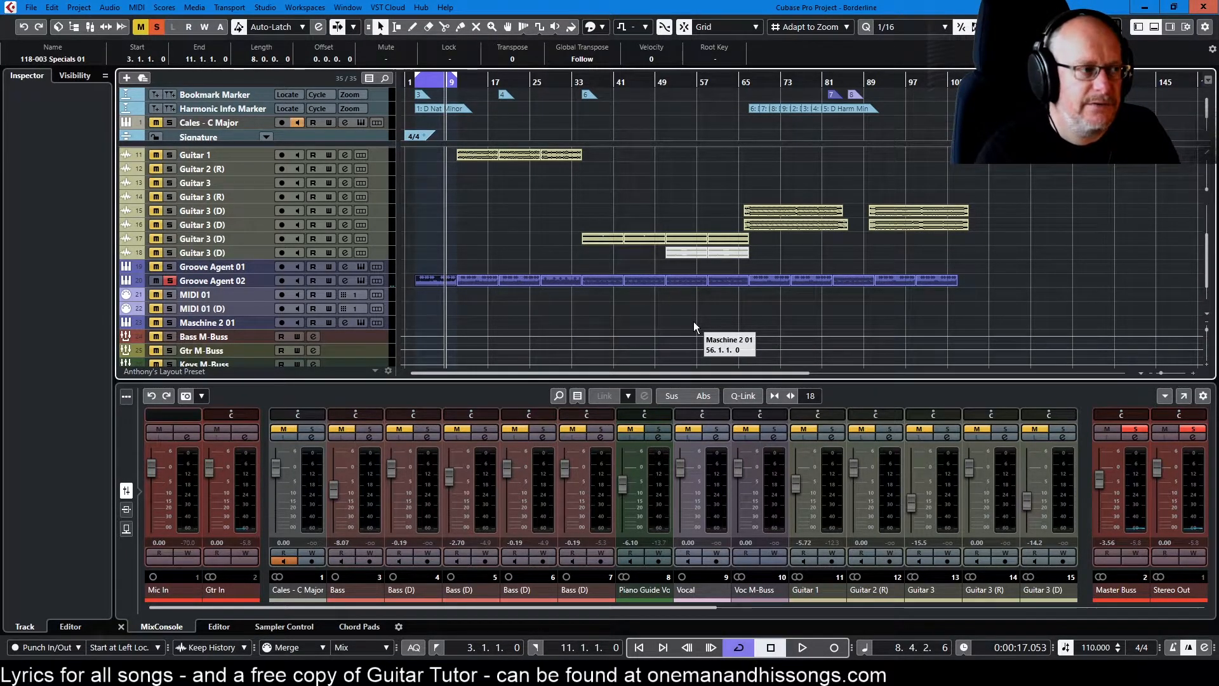
# - Solo the track 5 Bass (D) alongside the drums
pyautogui.scroll(4, 181, 271)
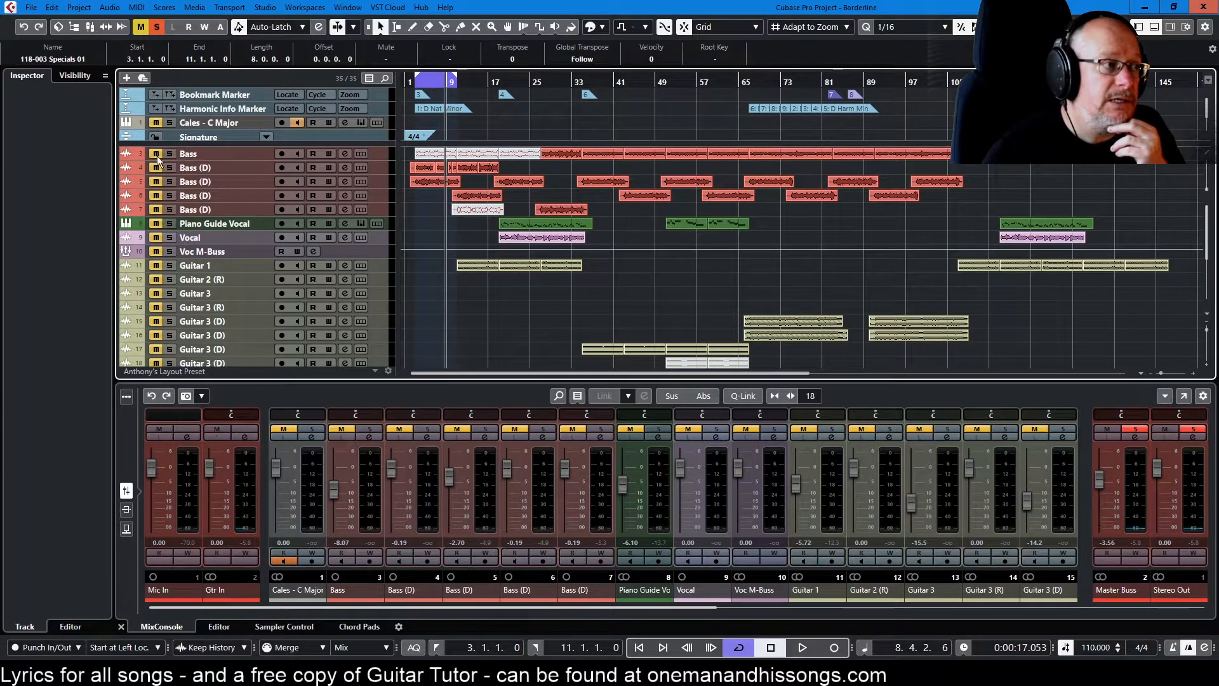
pyautogui.keyDown('ctrl'); pyautogui.click(170, 182); pyautogui.keyUp('ctrl')
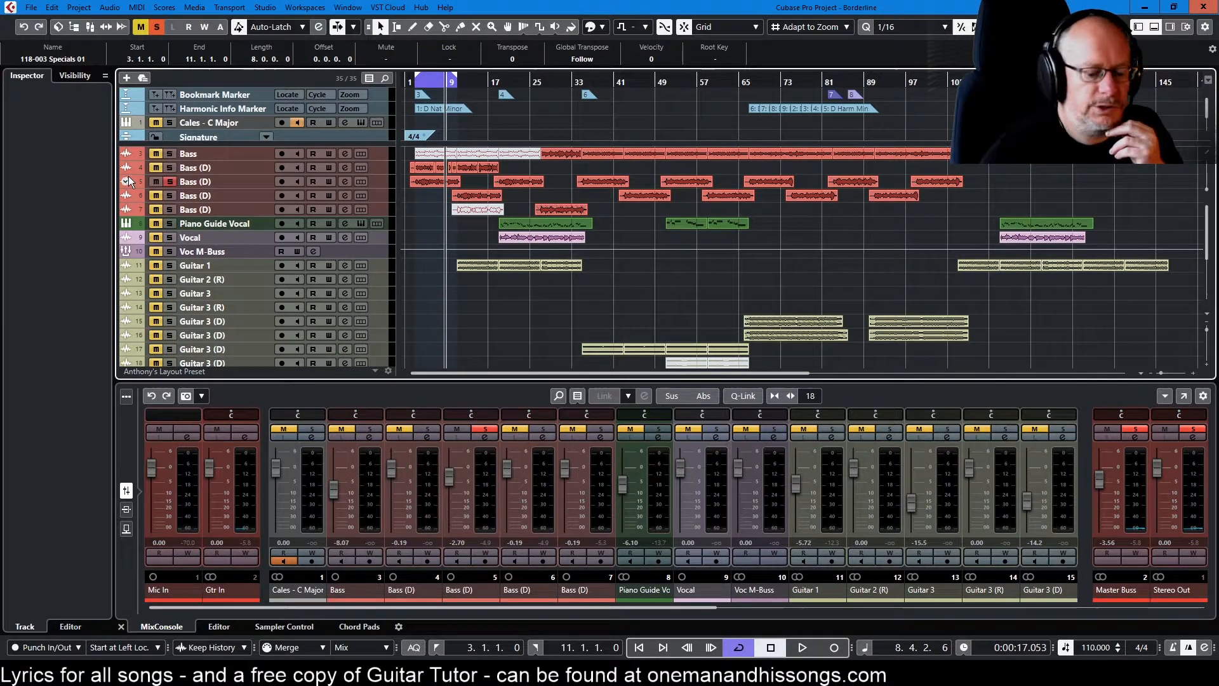
# - Play the bar 3 to bar 11 cycle to hear the soloed bass with the drums, and stop playback
pyautogui.press('space')
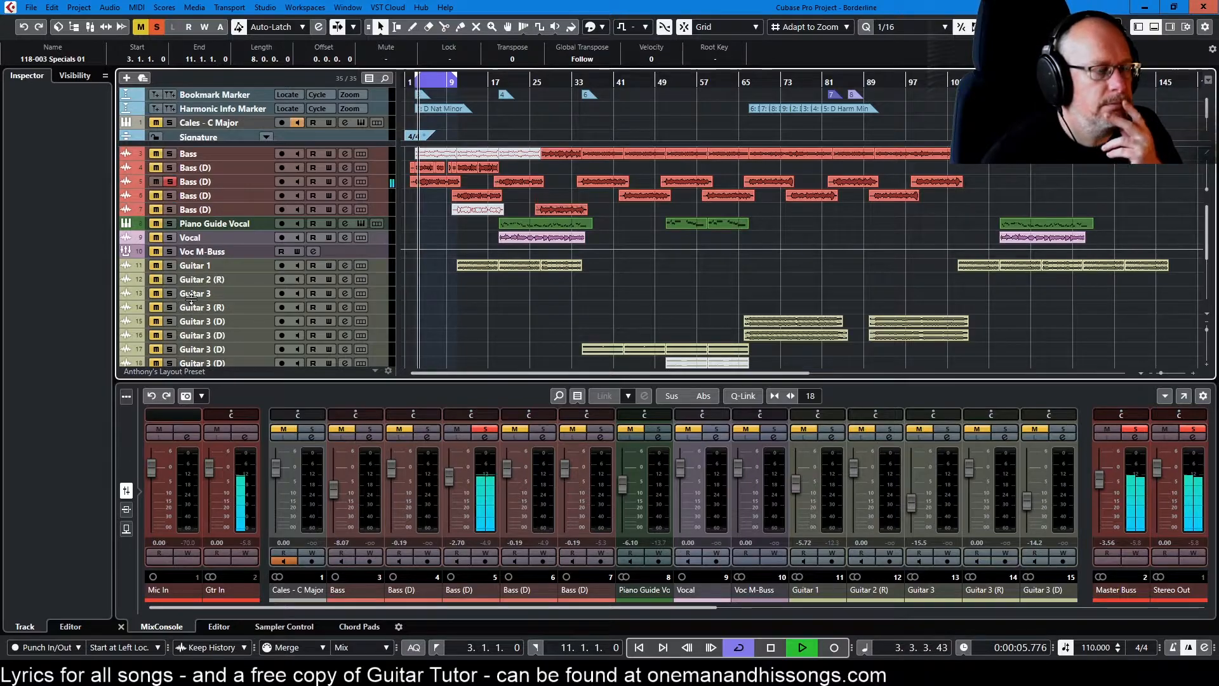
pyautogui.scroll(-3, 210, 298)
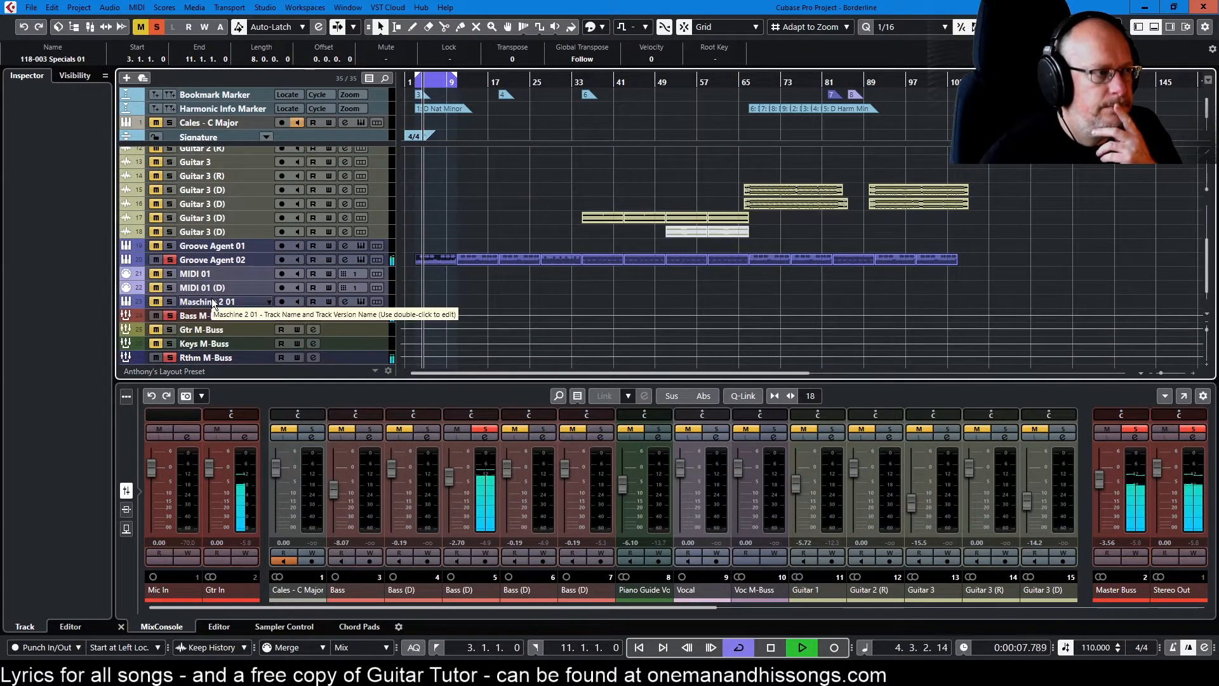
pyautogui.scroll(3, 212, 299)
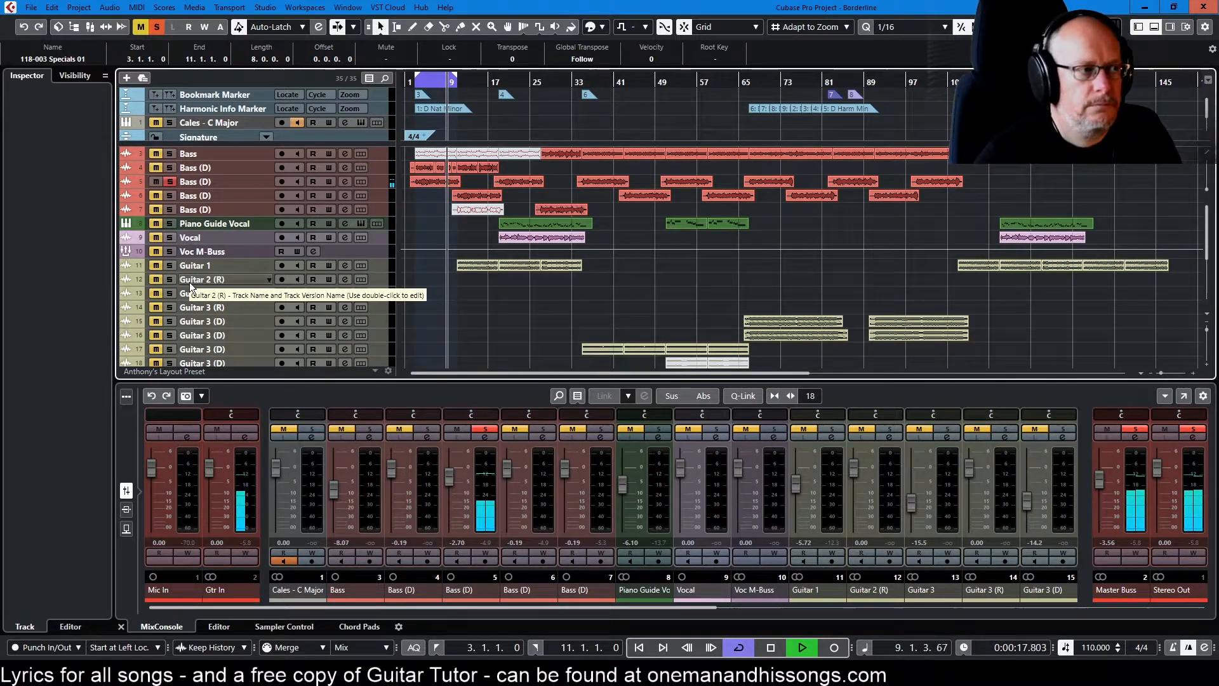
pyautogui.press('space')
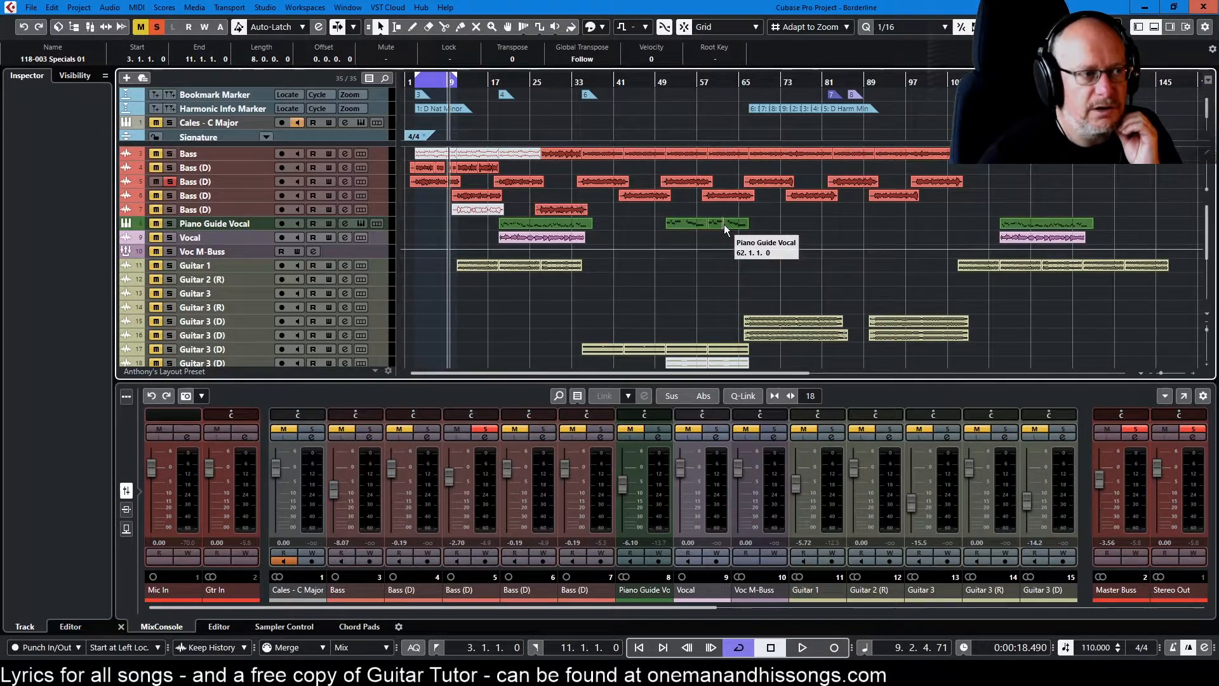
# - Set the locators around the track 6 Bass (D) event from 90.1.1.0 to 99.3.2.10
pyautogui.scroll(-3, 701, 322)
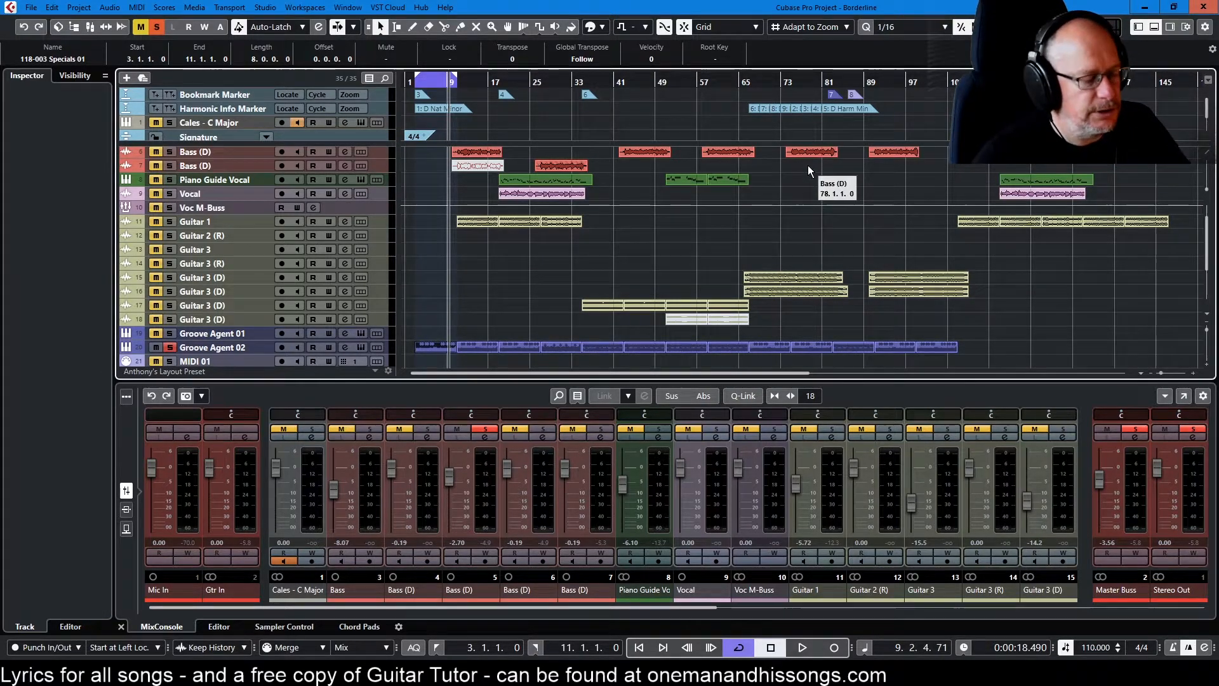
pyautogui.scroll(6, 813, 161)
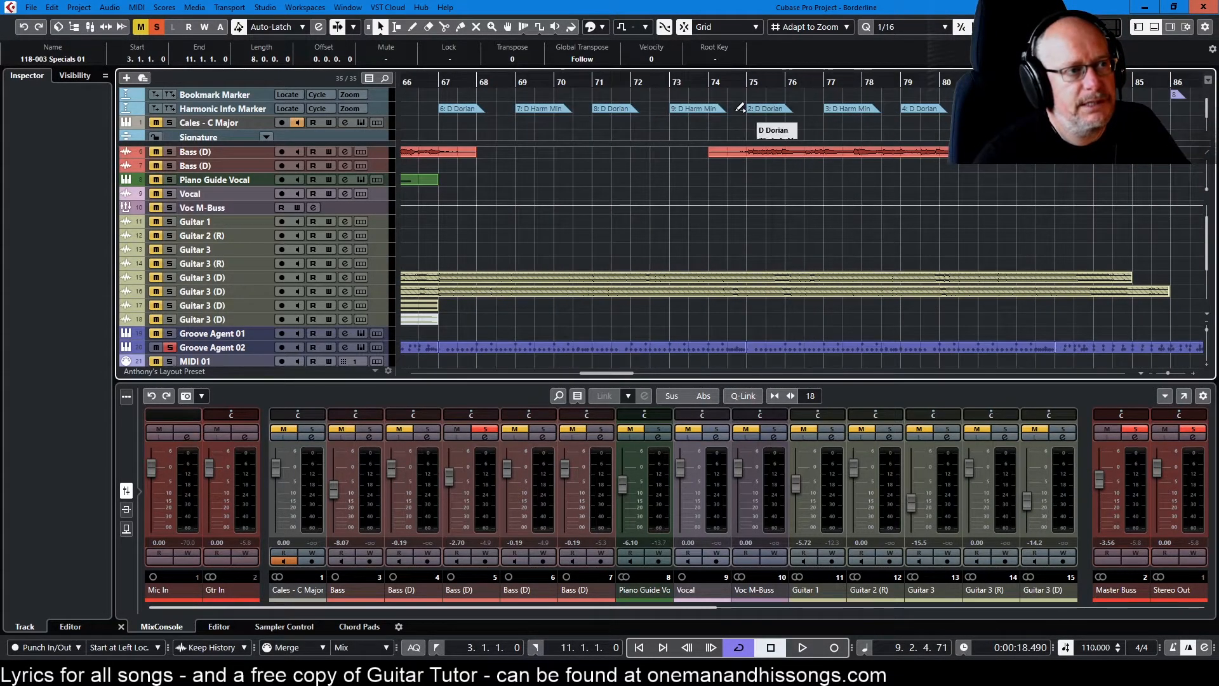
pyautogui.scroll(-3, 737, 193)
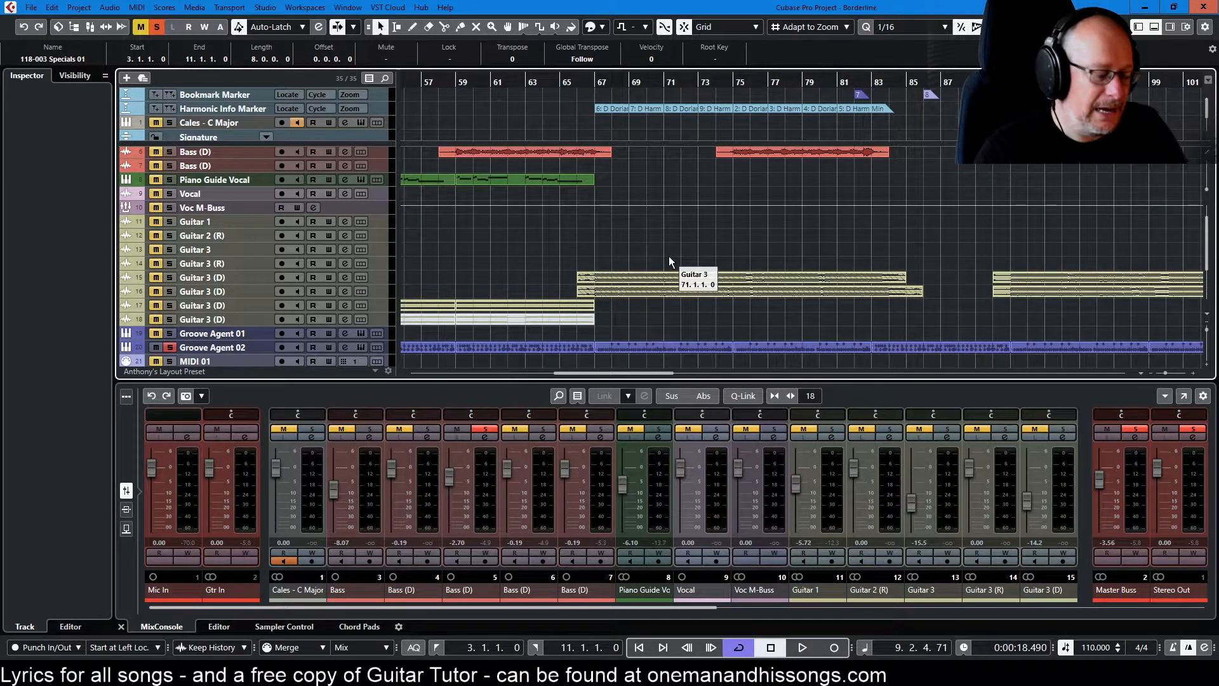
pyautogui.scroll(-5, 676, 253)
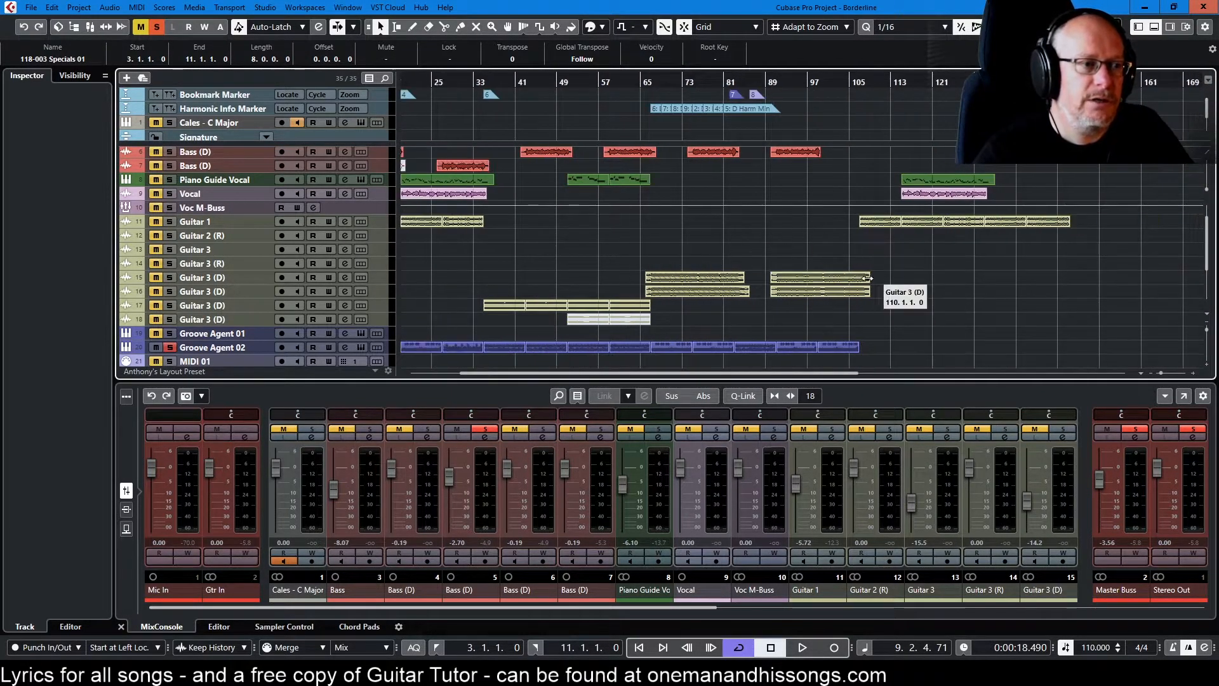
pyautogui.click(785, 150)
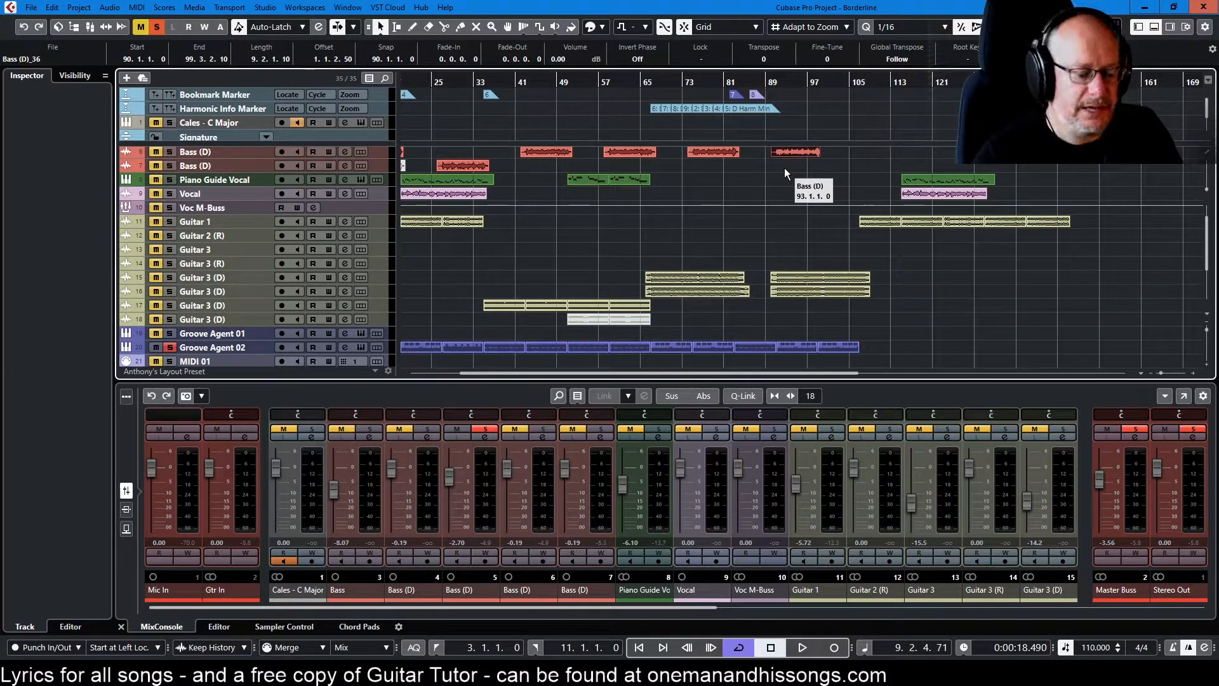
pyautogui.press('p')
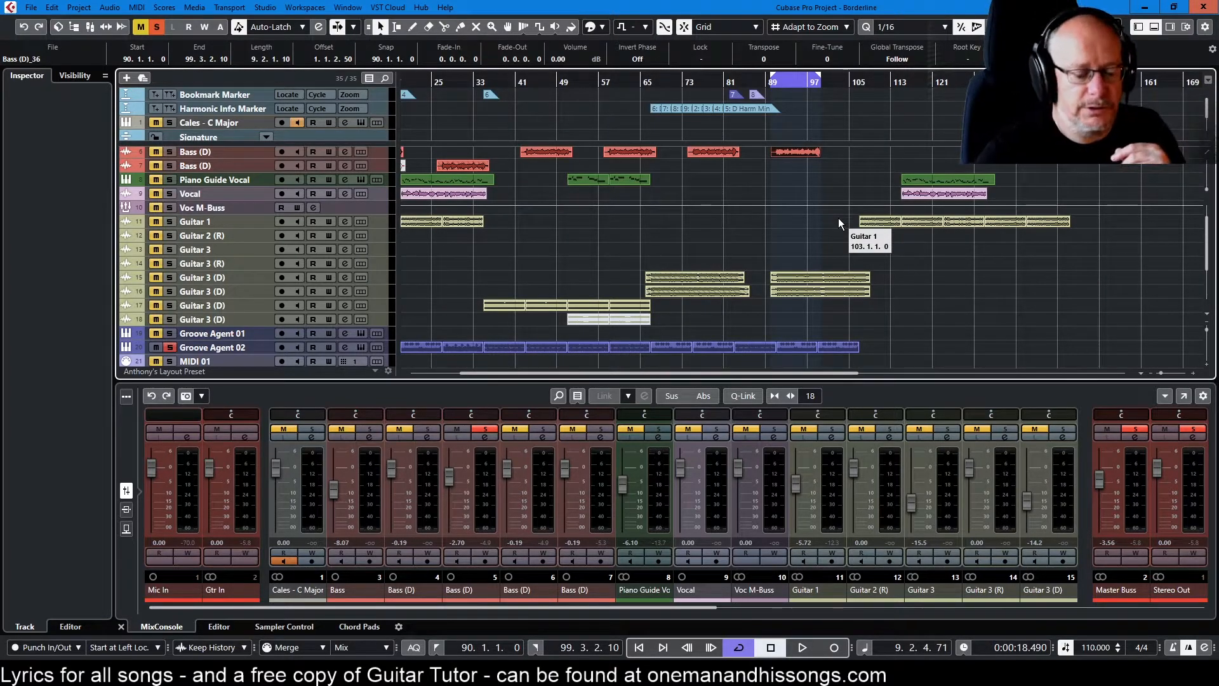
# - Play the cycle from bar 90, add track 6 Bass (D) to the soloed tracks, and stop playback
pyautogui.press('space')
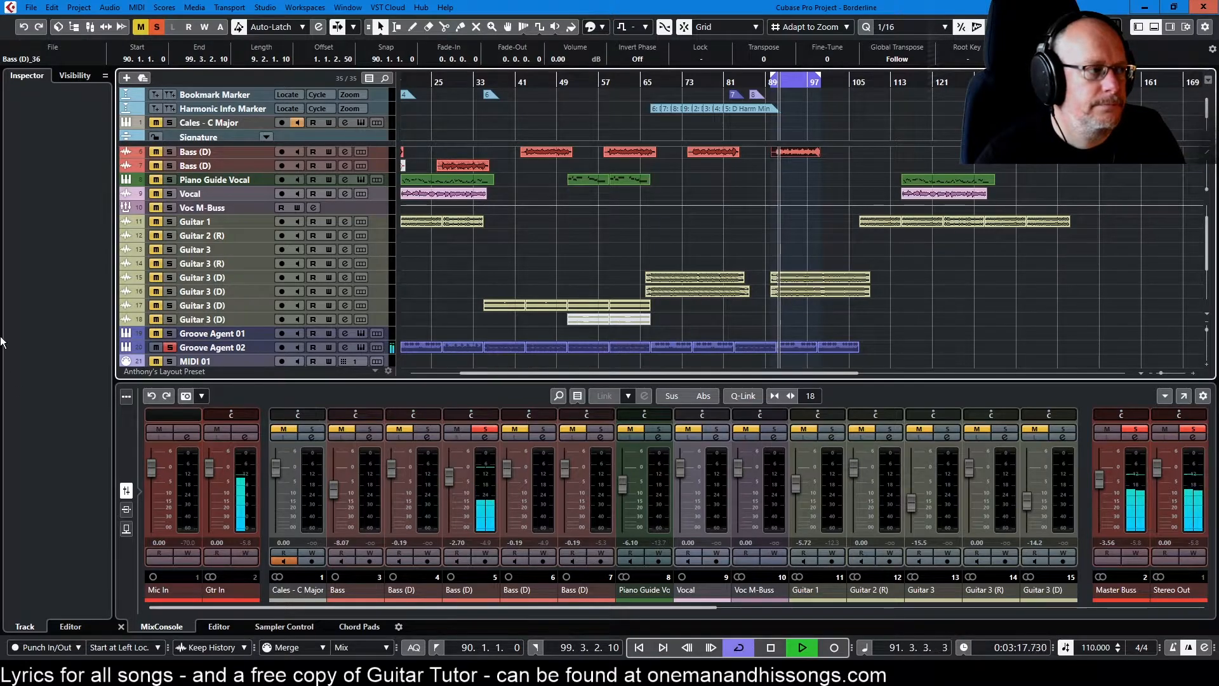
pyautogui.scroll(3, 222, 254)
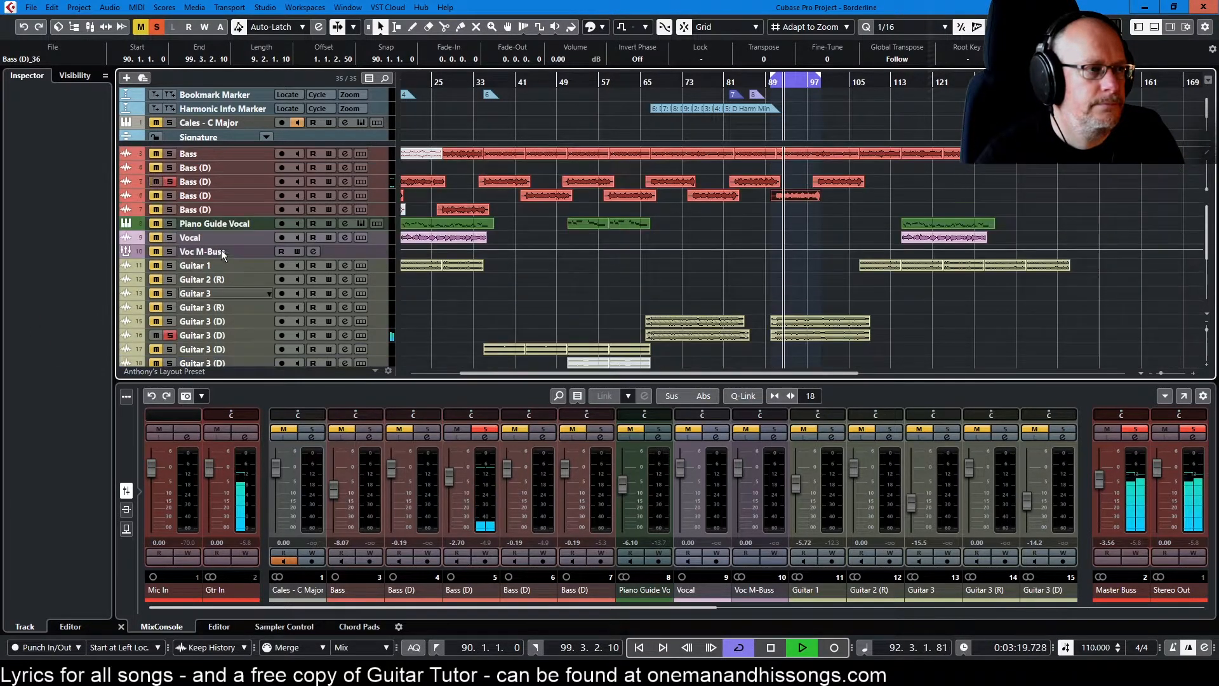
pyautogui.click(169, 195)
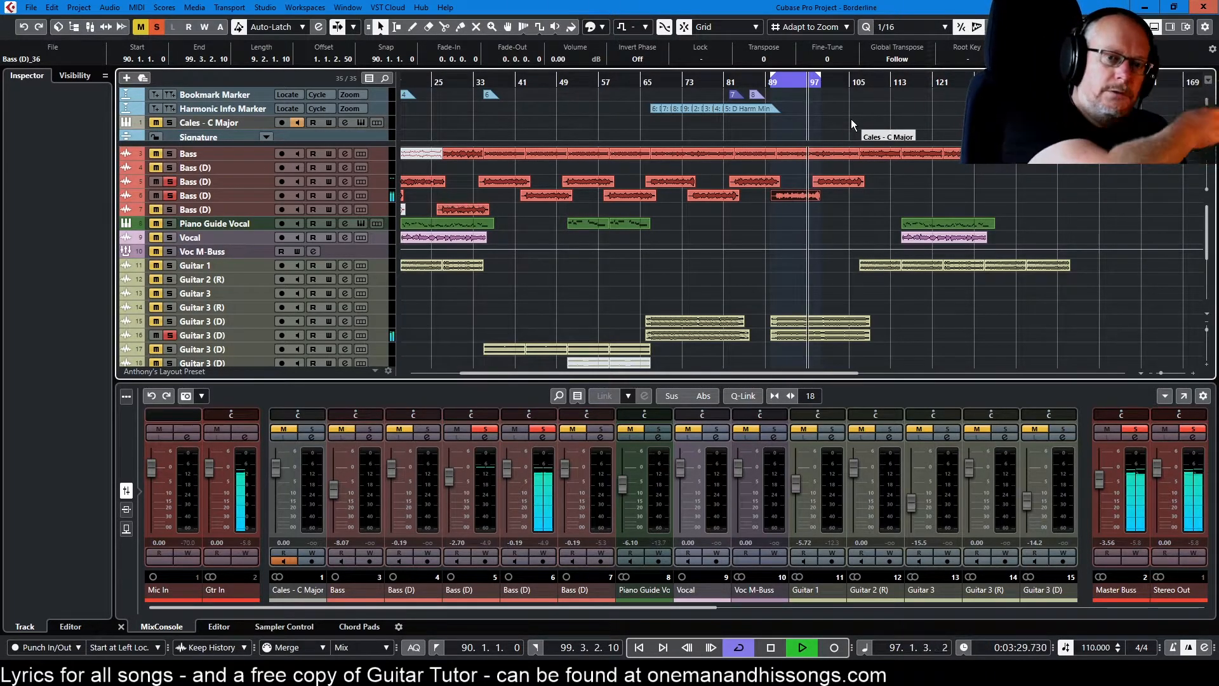
pyautogui.press('space')
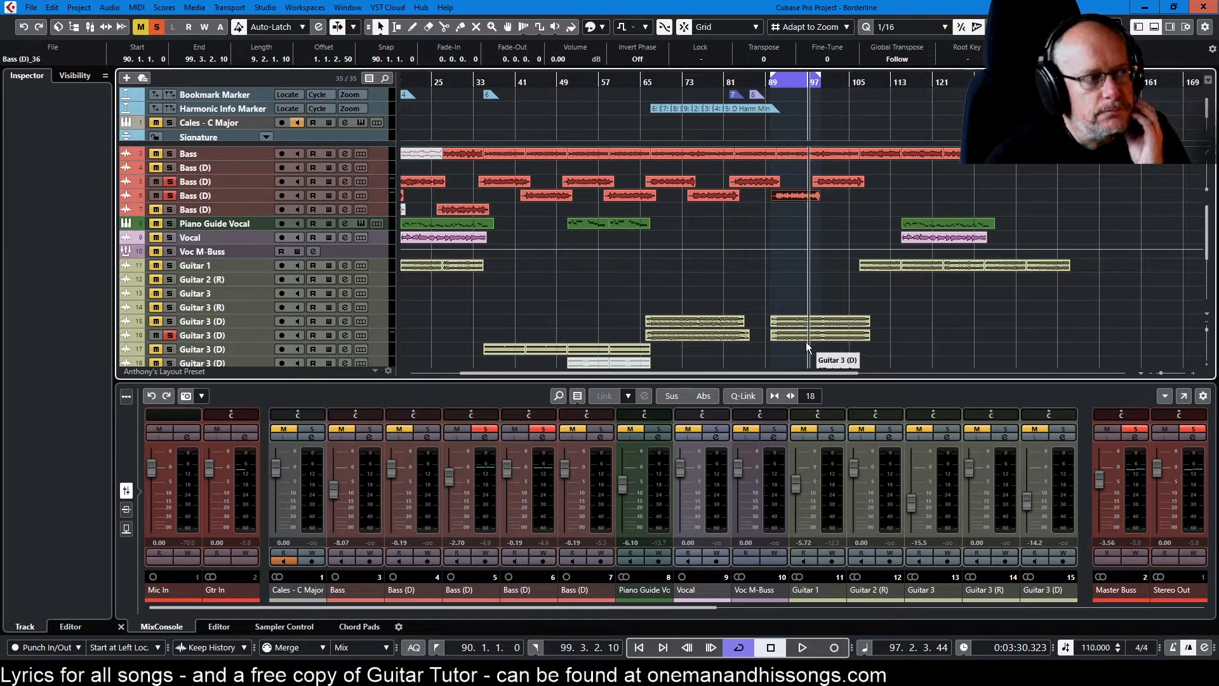
# - Solo only the track 15 Guitar 3 (D) and play it from the left locator at bar 90
pyautogui.keyDown('ctrl'); pyautogui.click(170, 321); pyautogui.keyUp('ctrl')
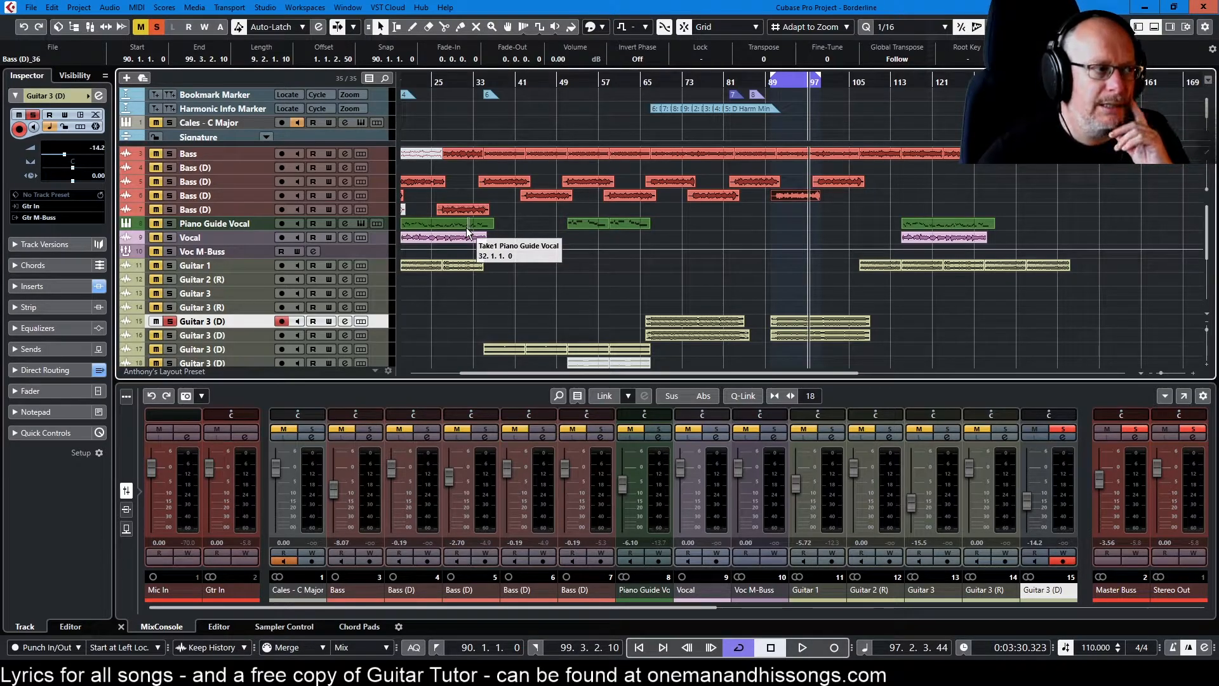
pyautogui.press('KP_1')
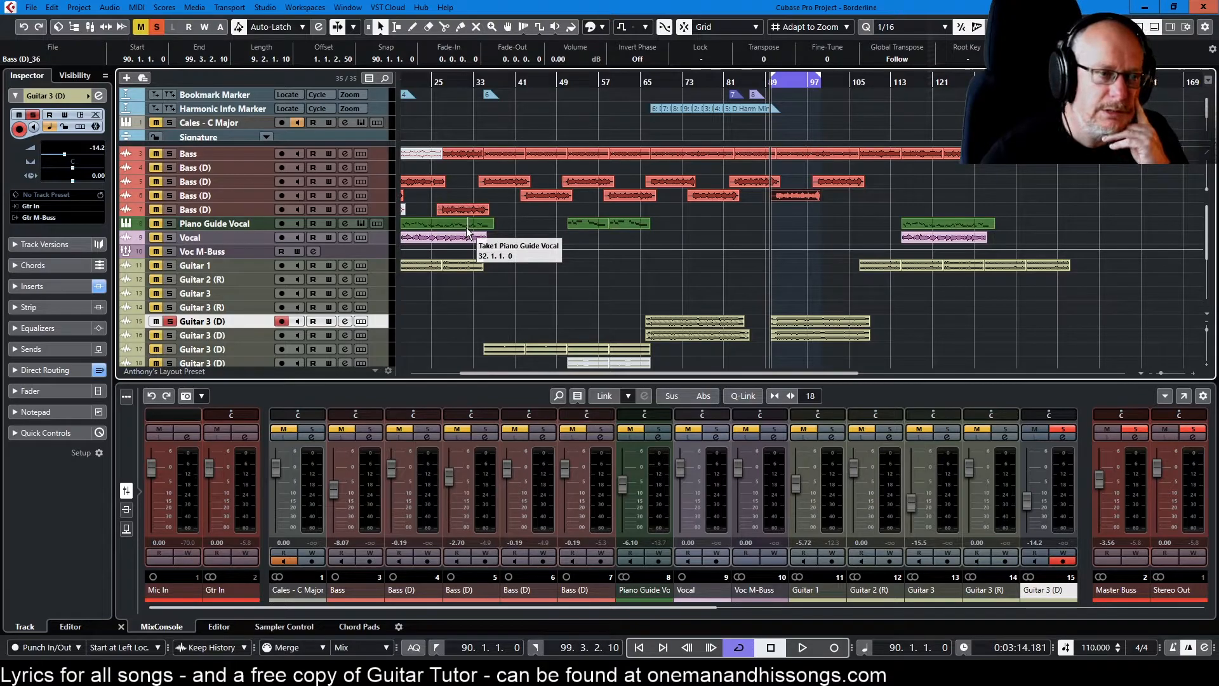
pyautogui.press('space')
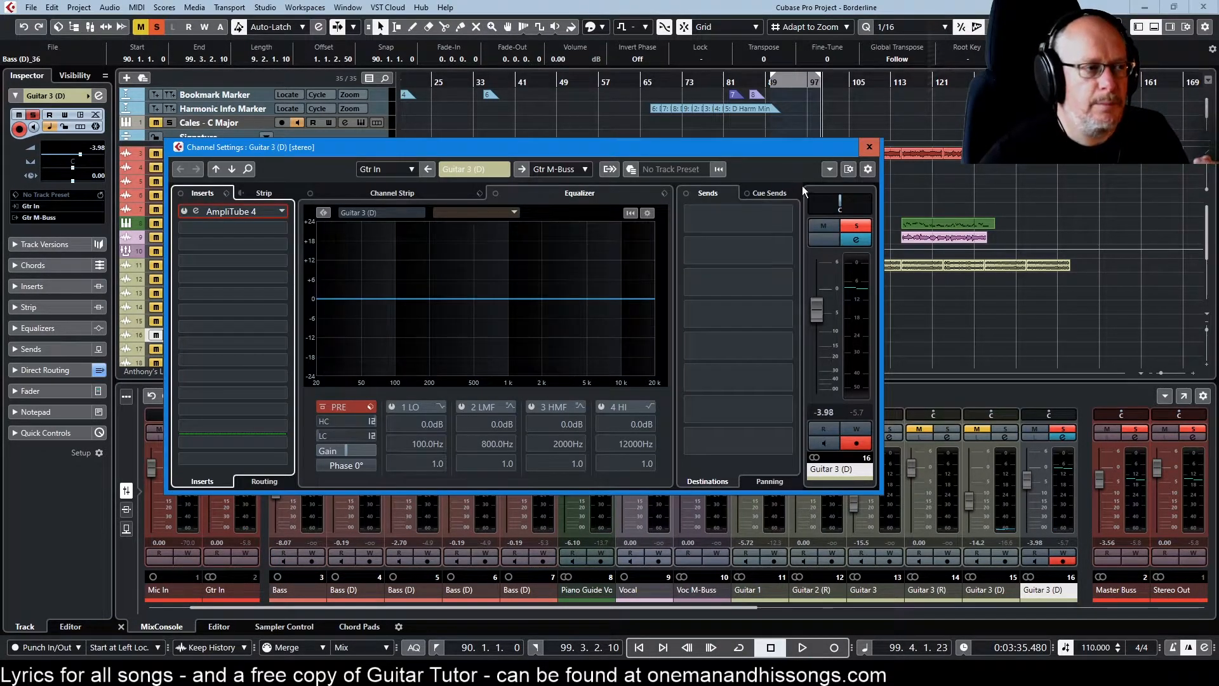
# - Close the Guitar 3 (D) channel settings and listen to the soloed track 16 from bar 90 to about bar 100
pyautogui.click(868, 148)
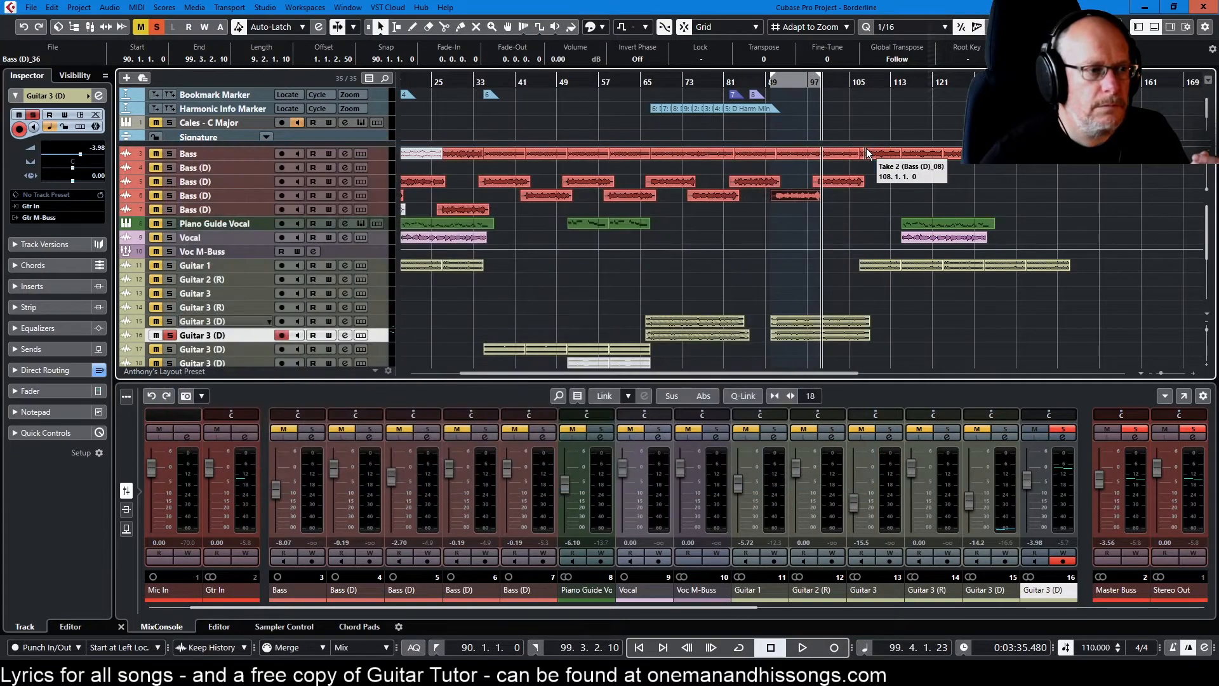
pyautogui.press('KP_1')
pyautogui.press('space')
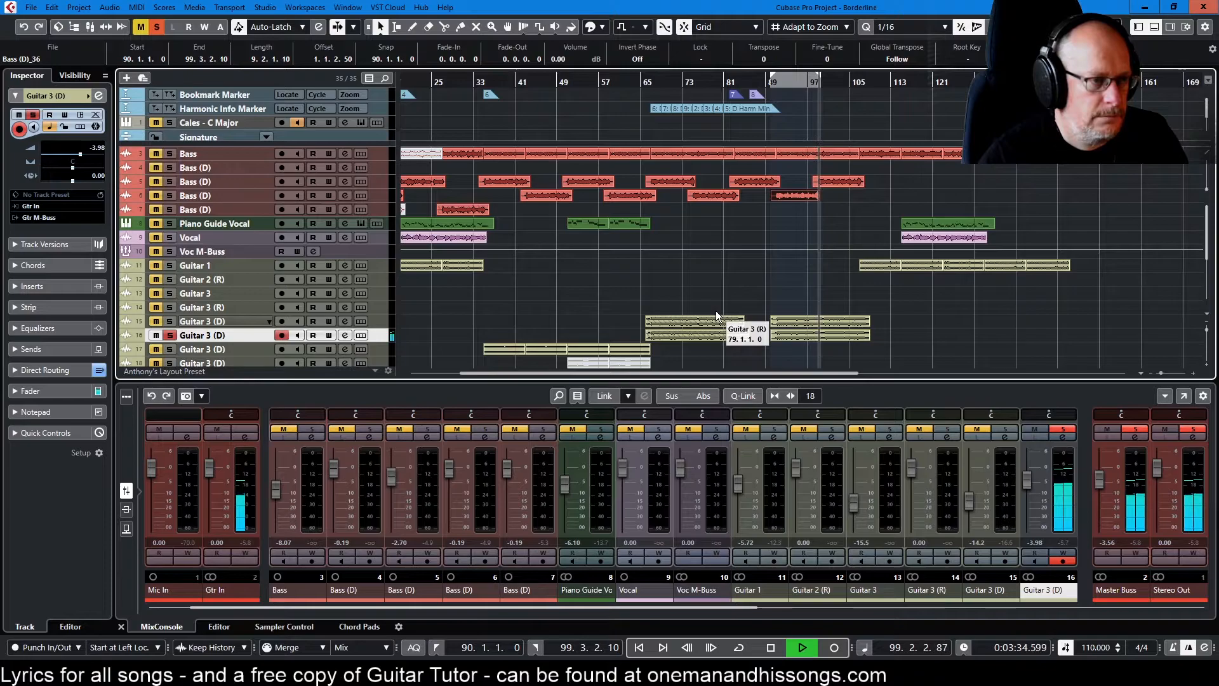
pyautogui.press('space')
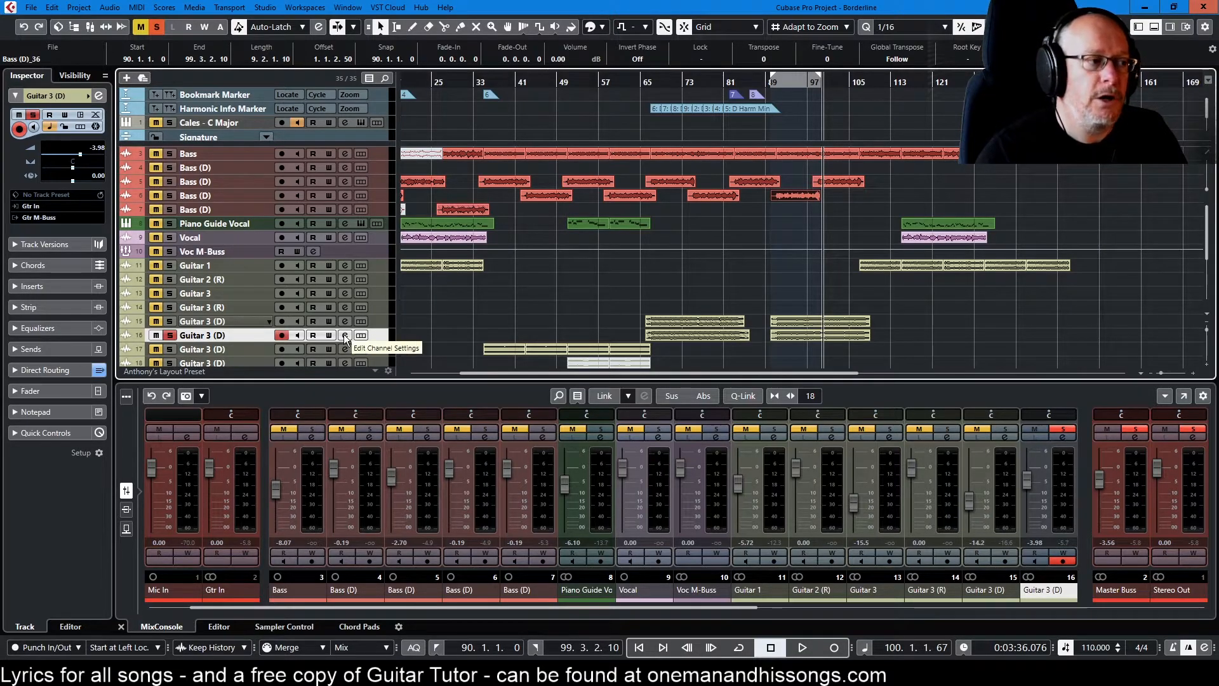
# - Listen to track 16 Guitar 3 (D) with its AmpliTube 4 insert open, stop playback, and close the plug-in and channel settings
pyautogui.click(363, 335)
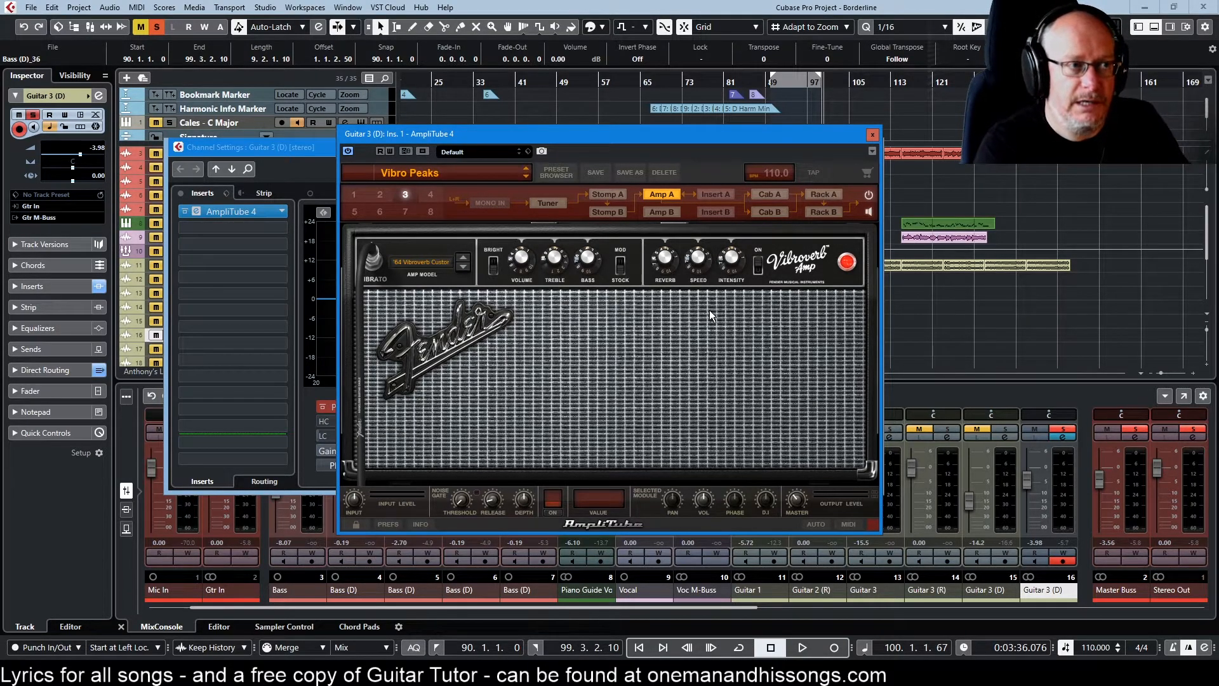
pyautogui.press('space')
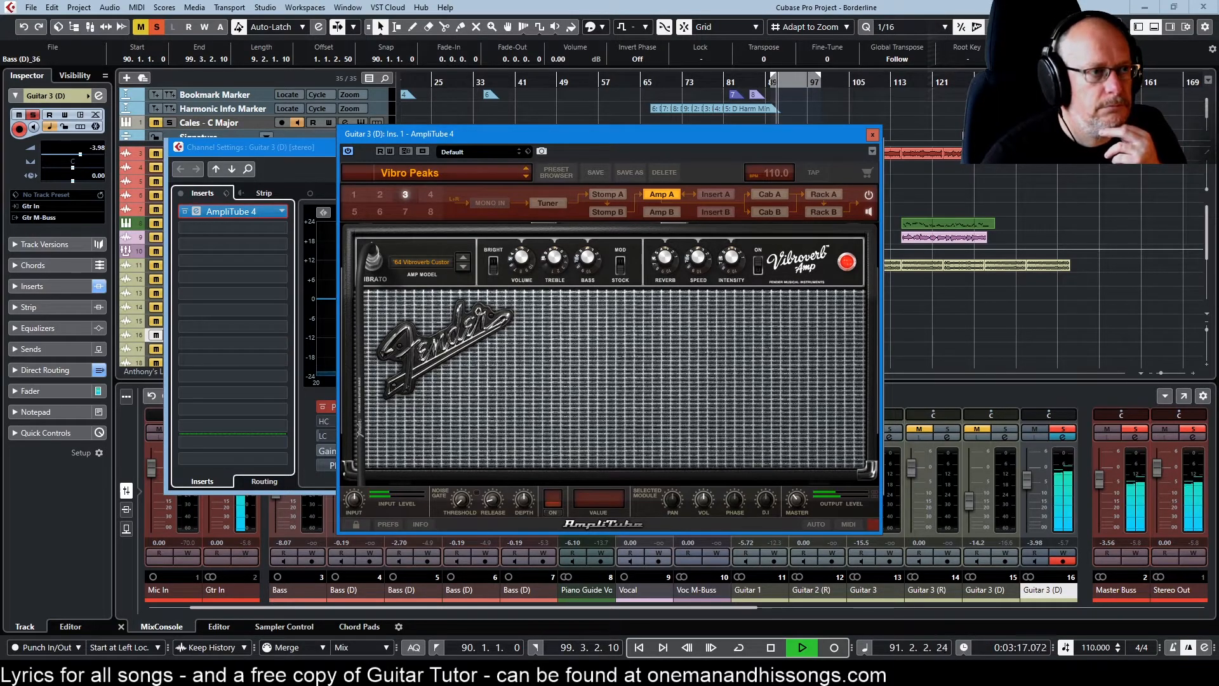
pyautogui.click(872, 136)
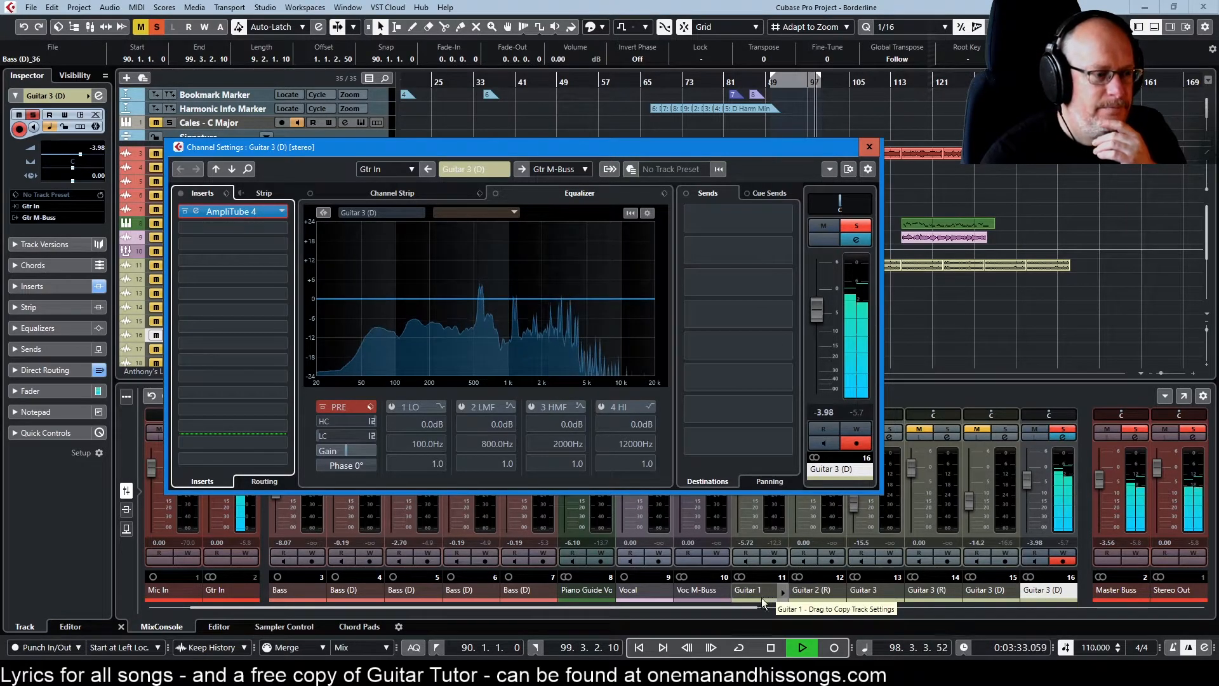
pyautogui.click(771, 647)
pyautogui.press('Escape')
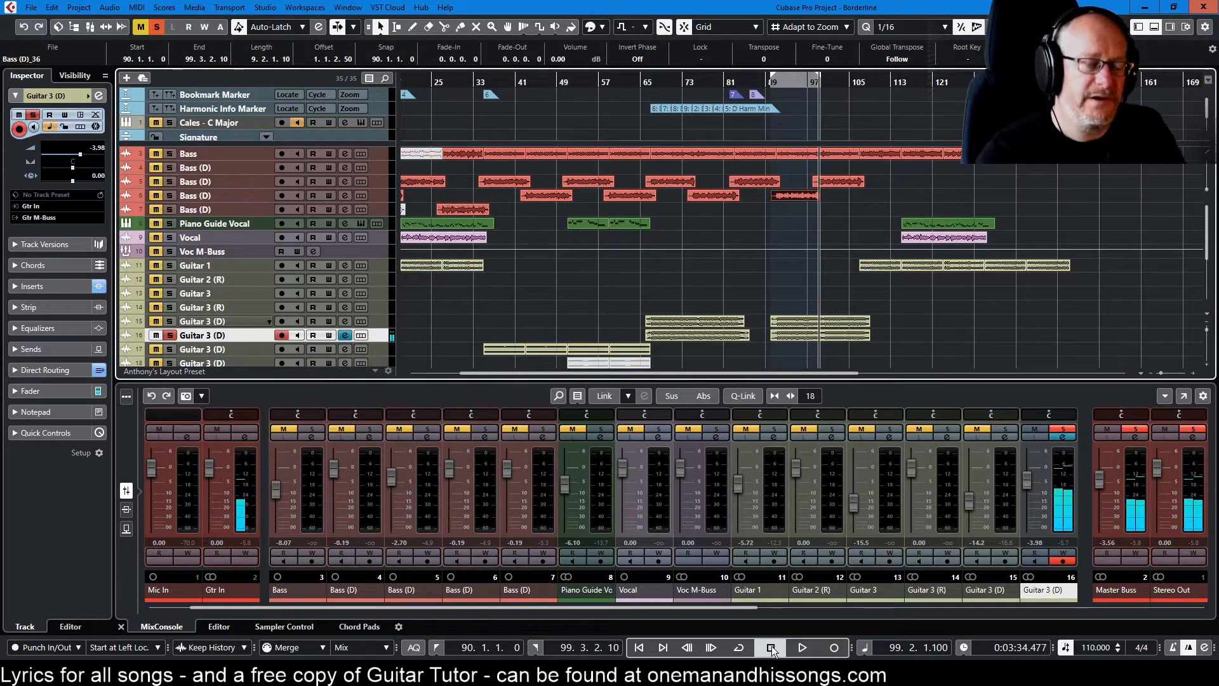